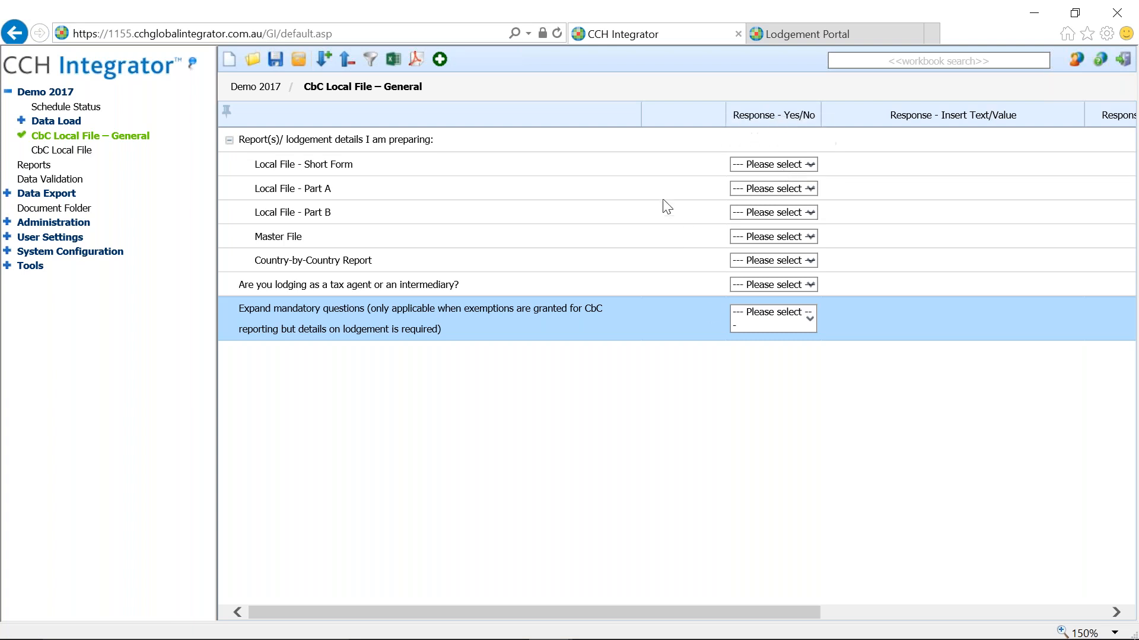
# - Set Short Form, Master File, CbC Report and tax agent/intermediary responses all to Yes
pyautogui.click(809, 165)
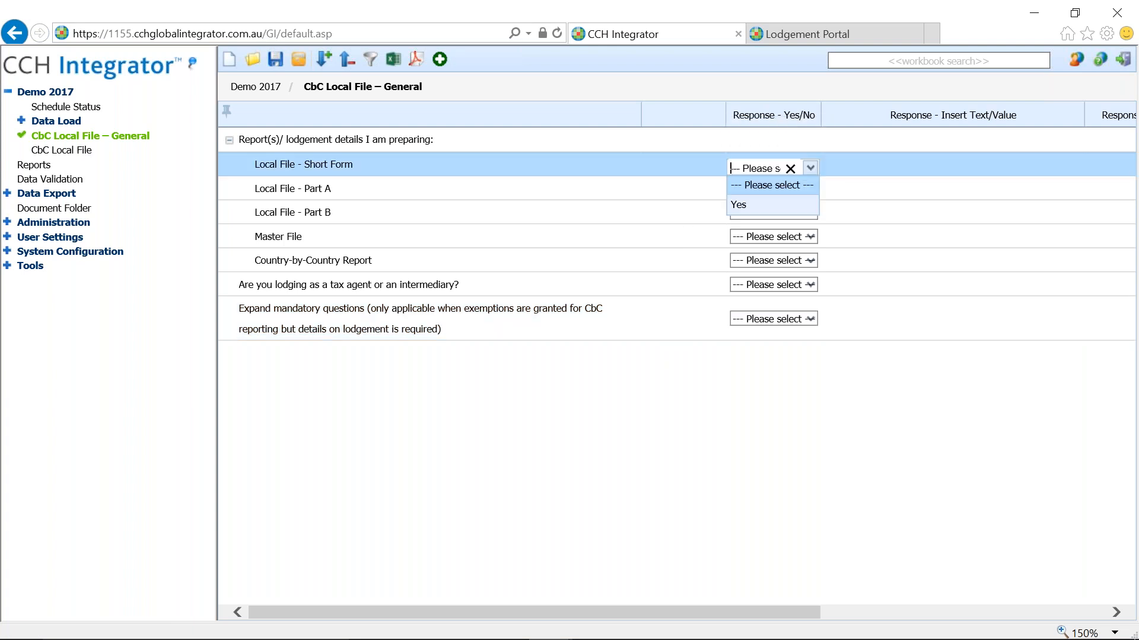
pyautogui.click(788, 205)
pyautogui.click(799, 235)
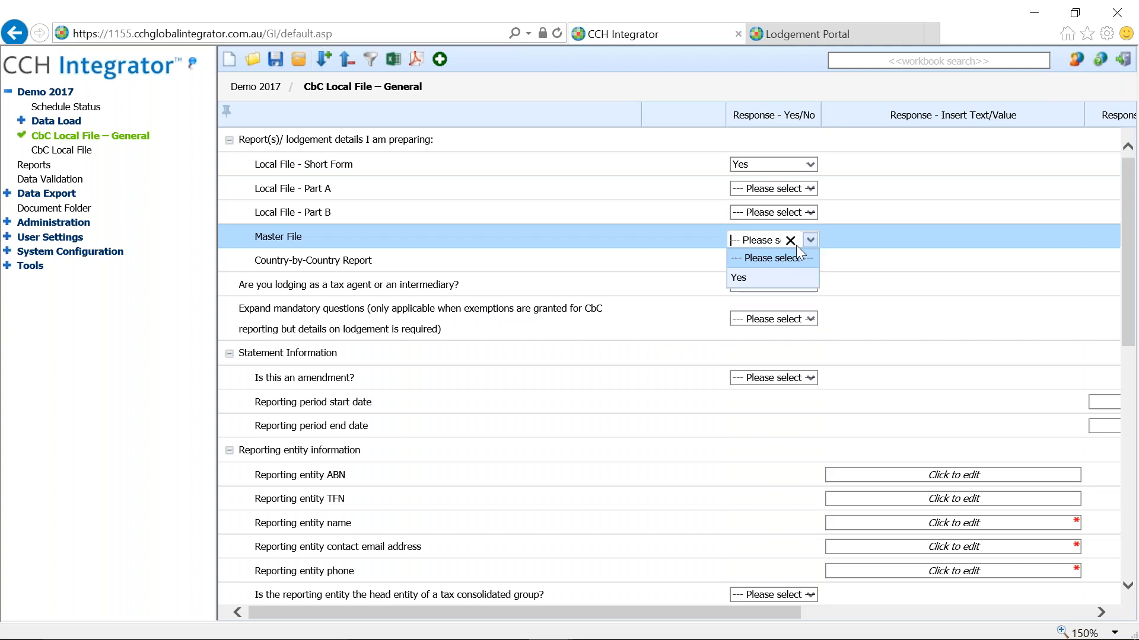
pyautogui.click(788, 276)
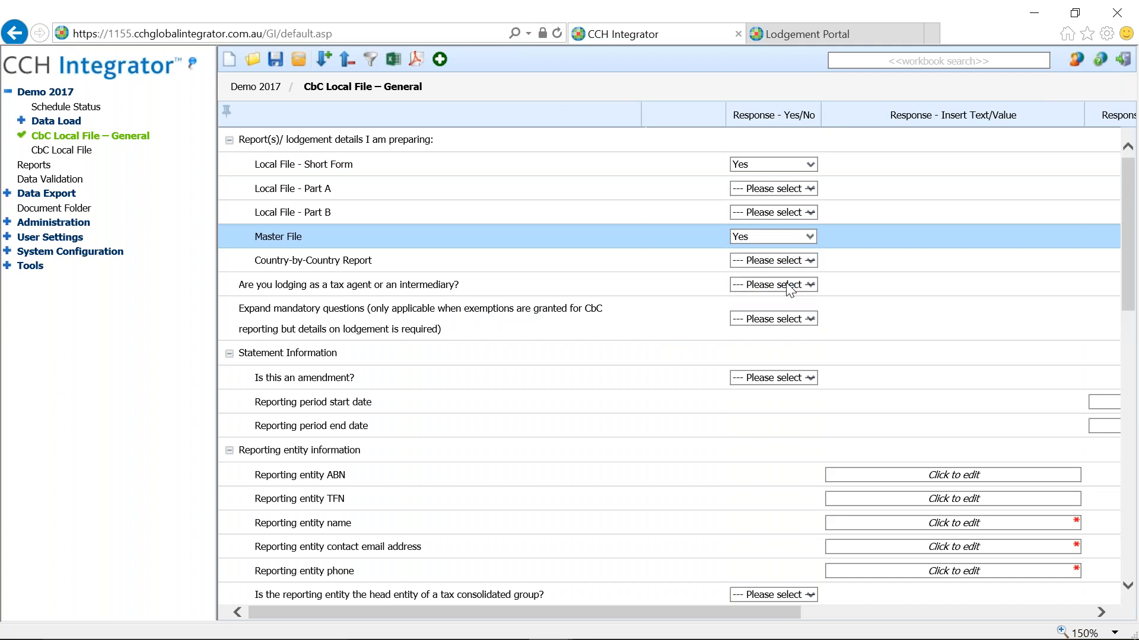
pyautogui.click(791, 263)
pyautogui.click(782, 301)
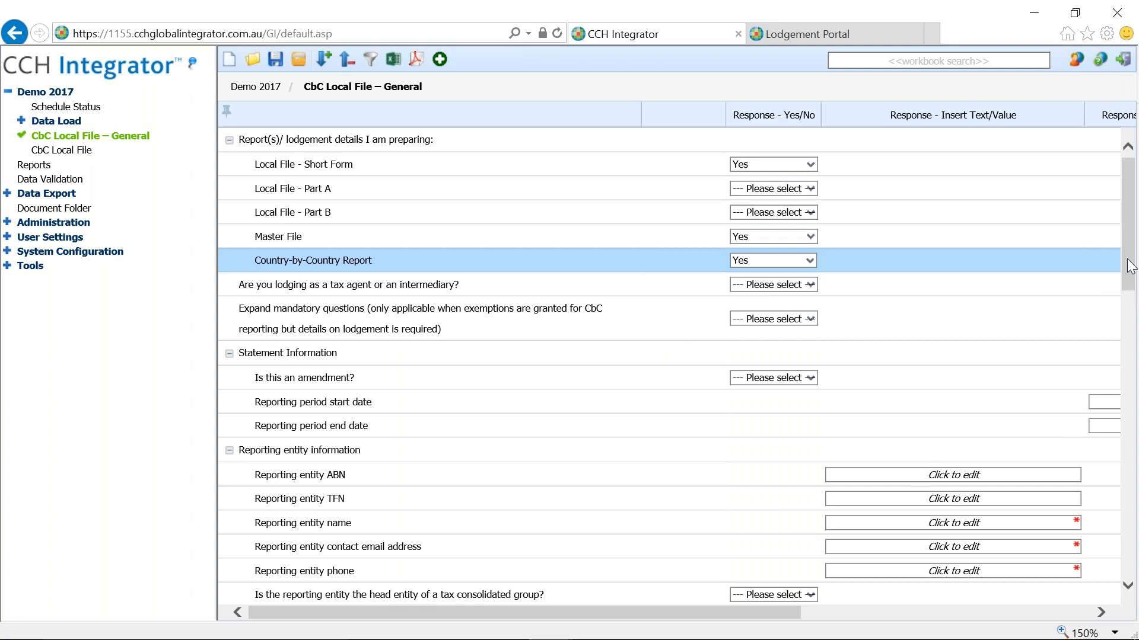
pyautogui.click(792, 288)
pyautogui.click(770, 325)
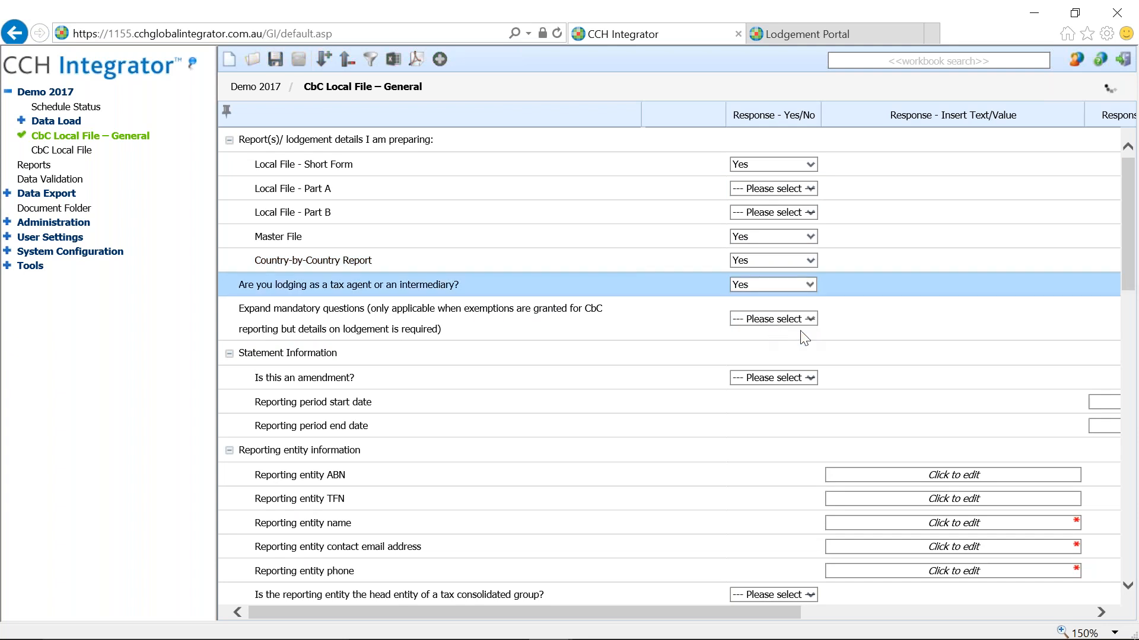
# - Widen the Attachments column to show the local and master file names, then go to CbC Local File
pyautogui.moveTo(1132, 273); pyautogui.dragTo(1131, 505)
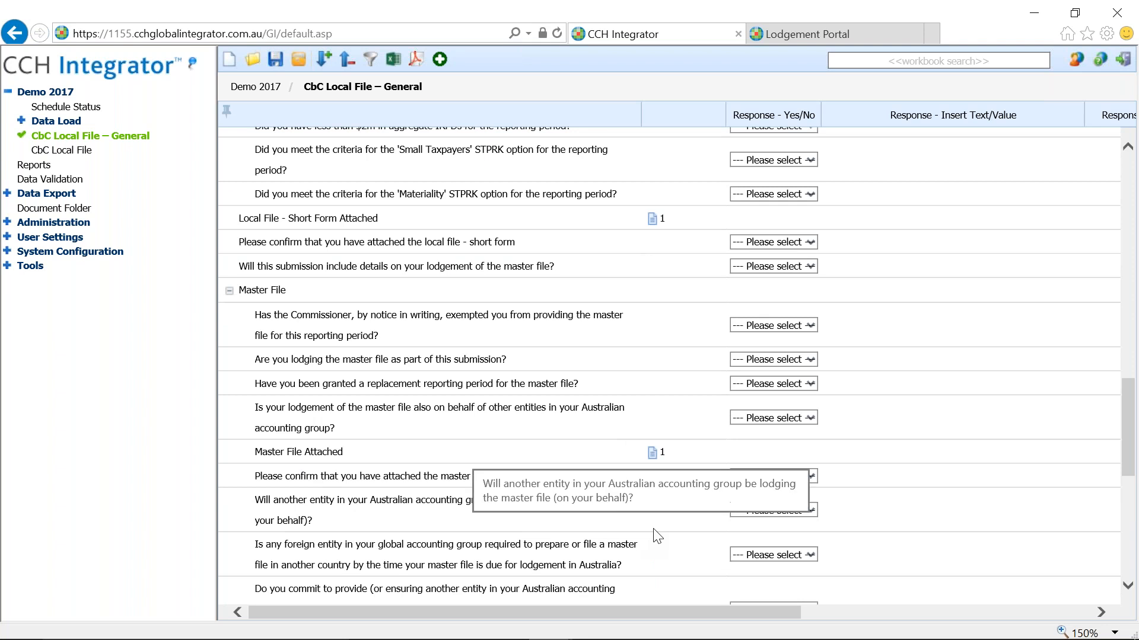
pyautogui.moveTo(679, 608); pyautogui.dragTo(973, 615)
pyautogui.moveTo(1022, 115); pyautogui.dragTo(1091, 115)
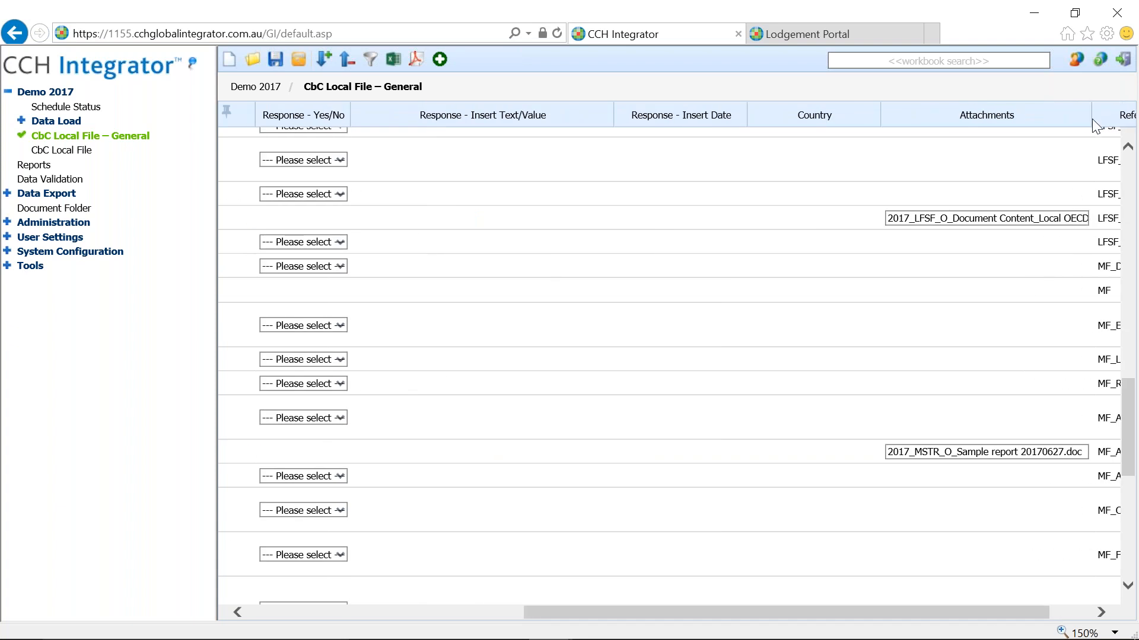
pyautogui.moveTo(746, 612); pyautogui.dragTo(468, 612)
pyautogui.click(86, 149)
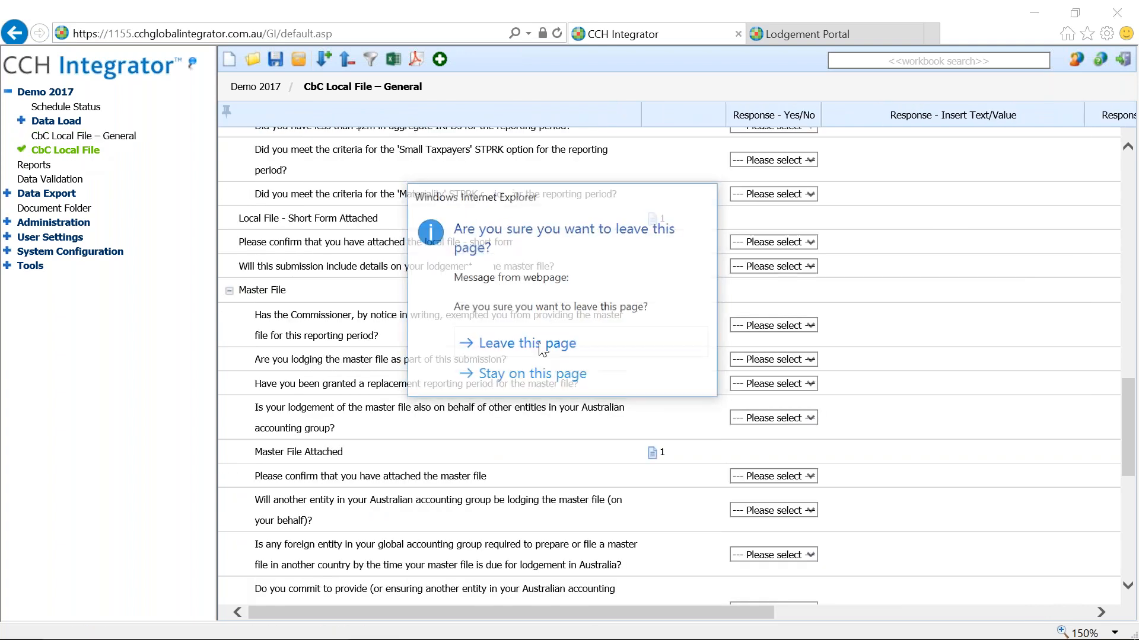
# - Leave the page and review the nine transactions' counterparty and tax residence columns
pyautogui.click(526, 344)
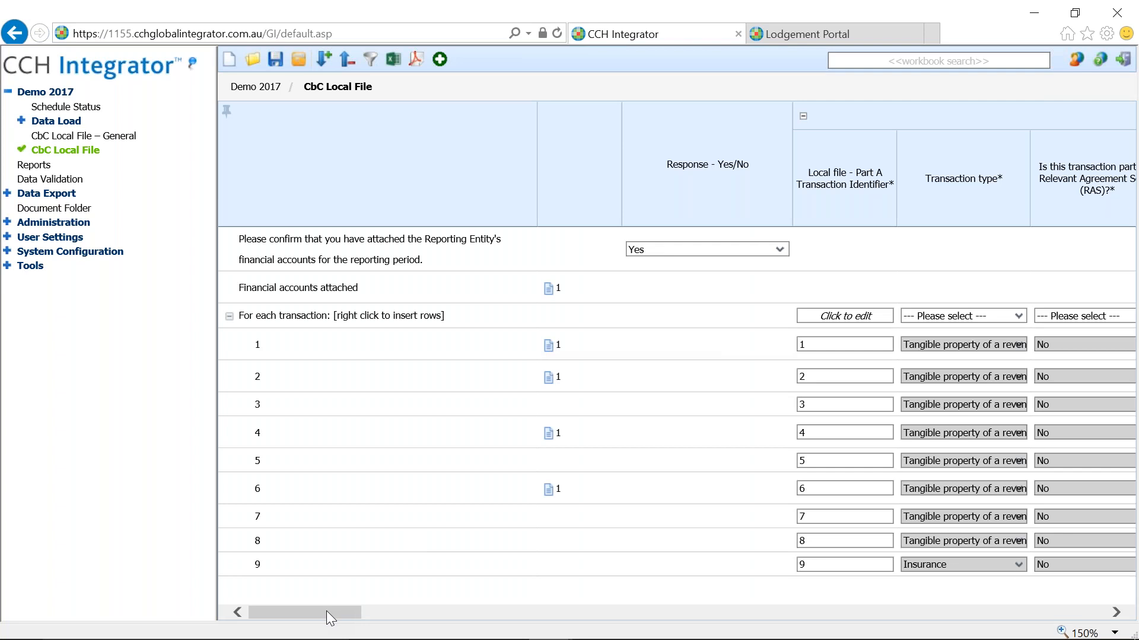
pyautogui.moveTo(327, 611)
pyautogui.mouseDown()
pyautogui.moveTo(343, 611)
pyautogui.moveTo(311, 613)
pyautogui.mouseUp()
pyautogui.moveTo(313, 612); pyautogui.dragTo(280, 627)
pyautogui.moveTo(302, 613); pyautogui.dragTo(386, 613)
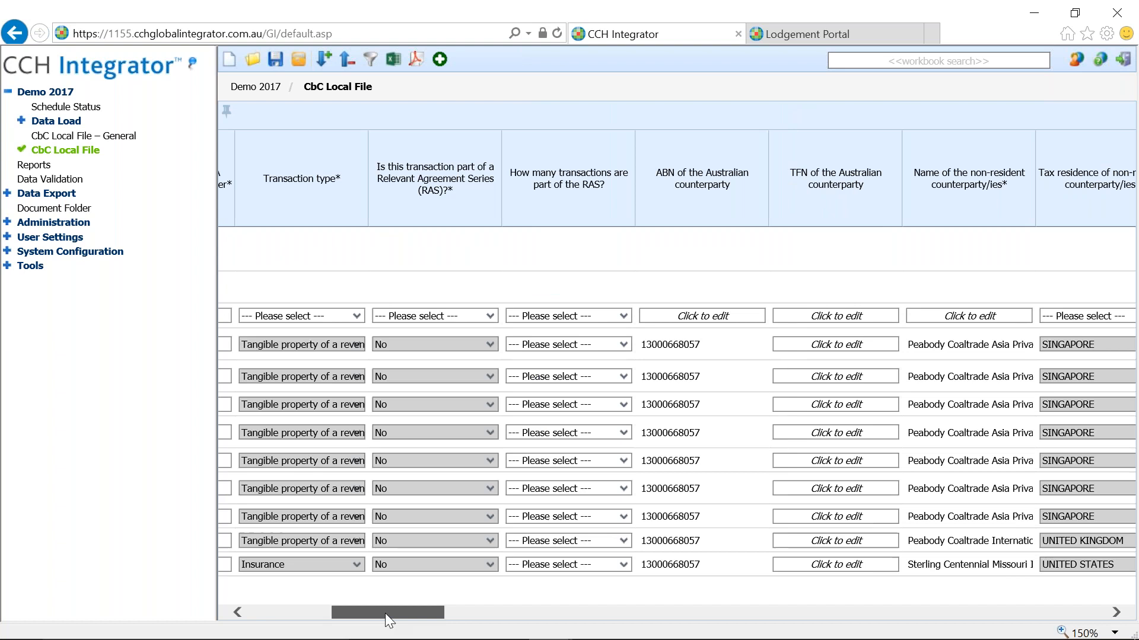
pyautogui.click(602, 350)
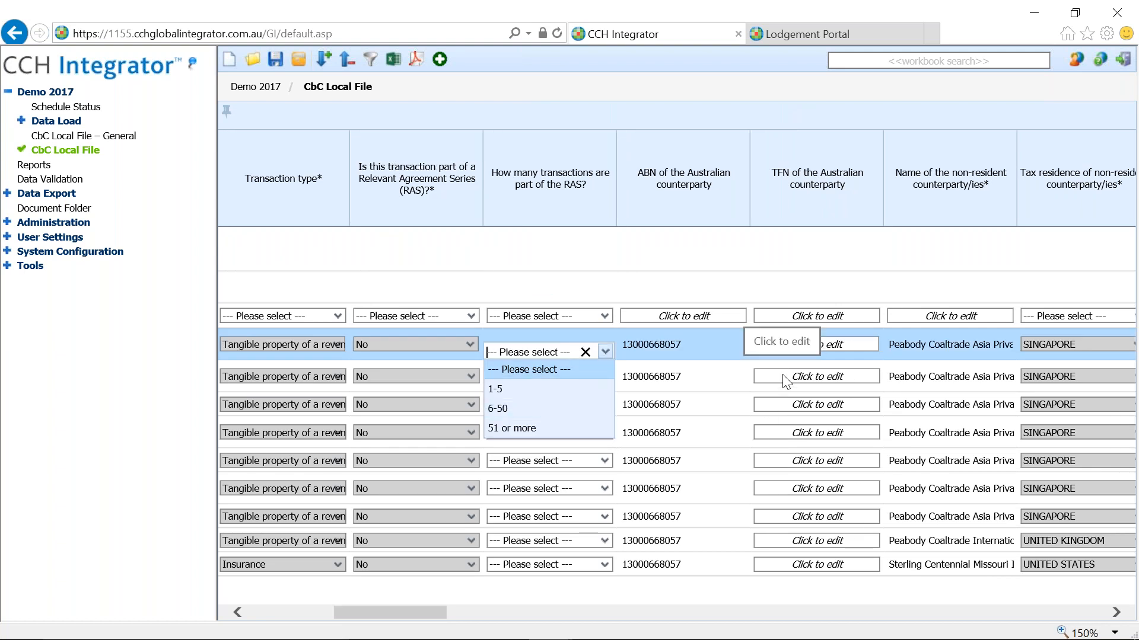
pyautogui.moveTo(440, 615)
pyautogui.mouseDown()
pyautogui.moveTo(461, 613)
pyautogui.moveTo(421, 613)
pyautogui.mouseUp()
pyautogui.rightClick(552, 345)
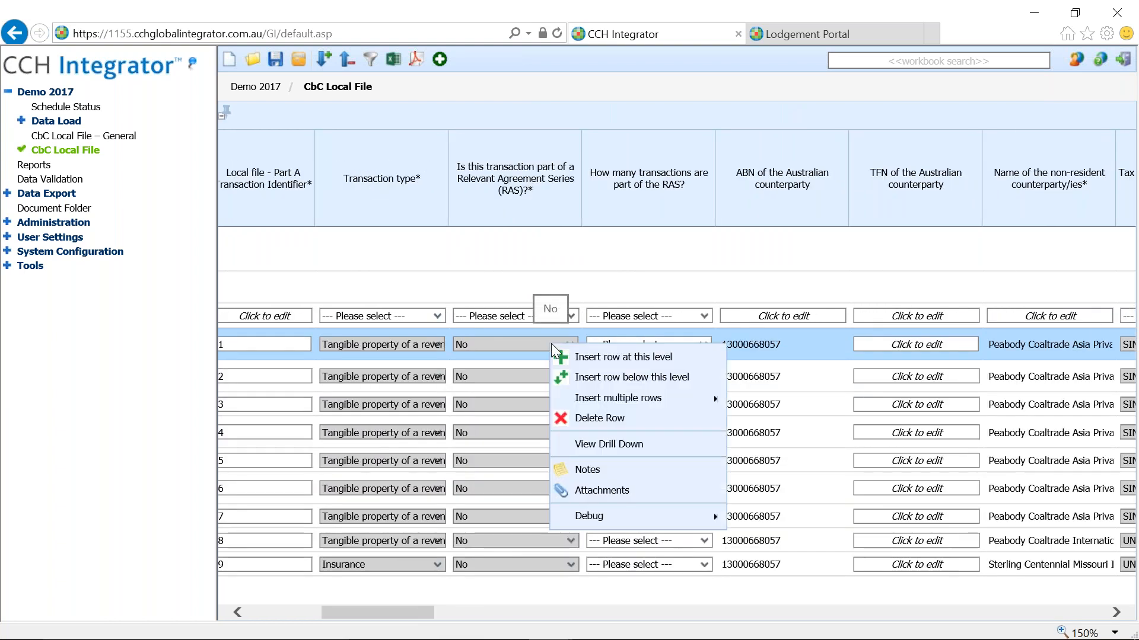
pyautogui.click(582, 445)
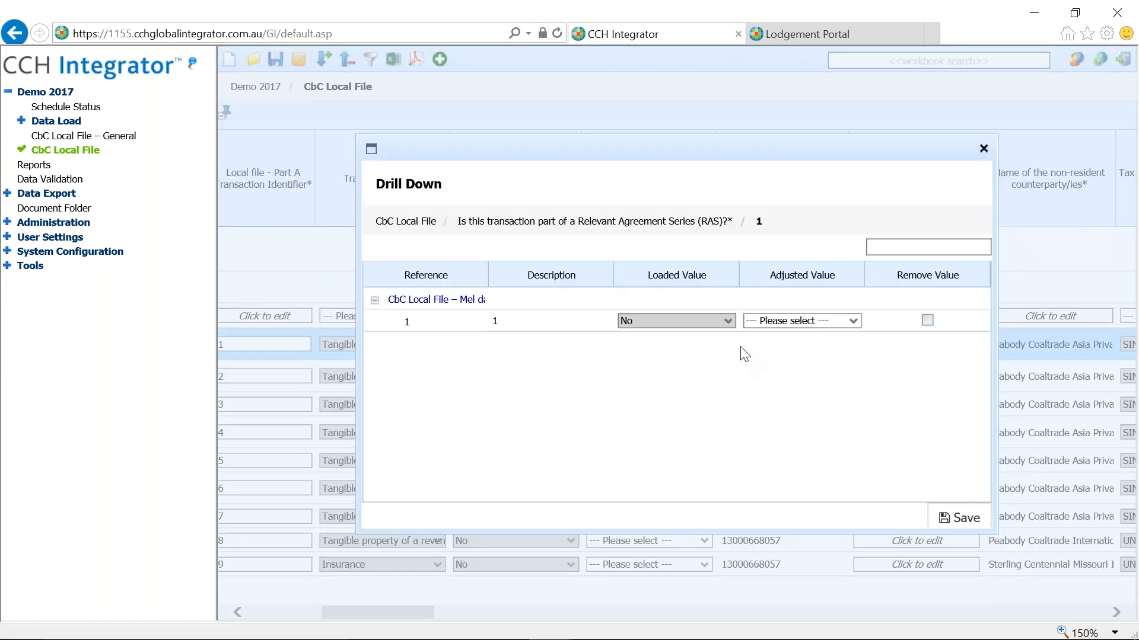
pyautogui.click(853, 327)
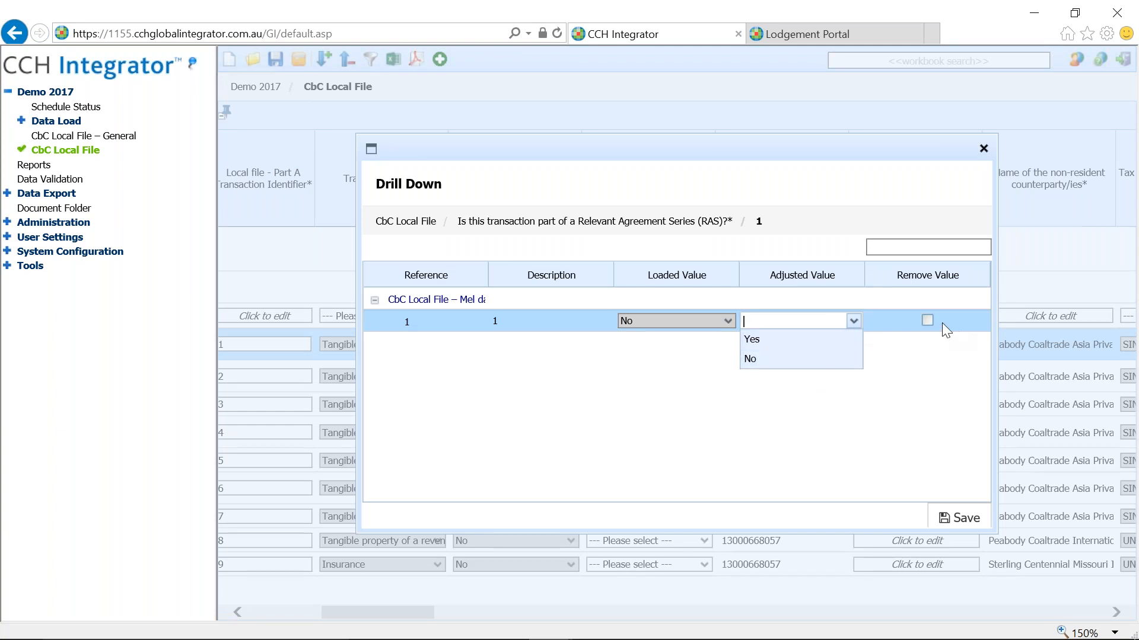
pyautogui.click(984, 150)
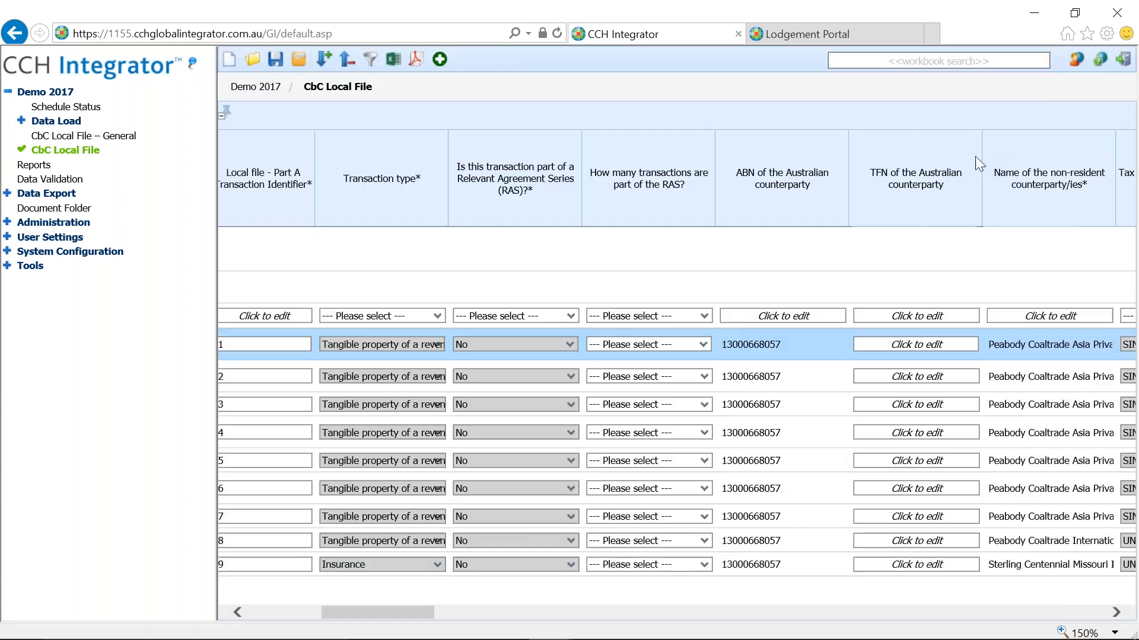
# - Open the workbook's Document Browser from the toolbar, confirming Leave this page
pyautogui.moveTo(323, 616); pyautogui.dragTo(292, 615)
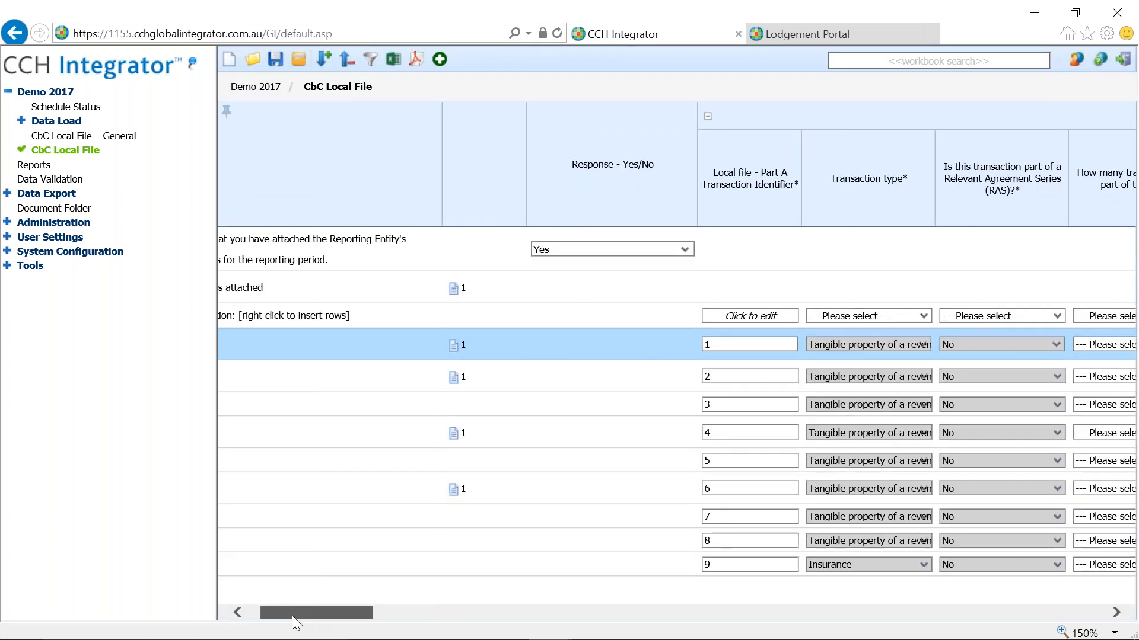
pyautogui.click(298, 59)
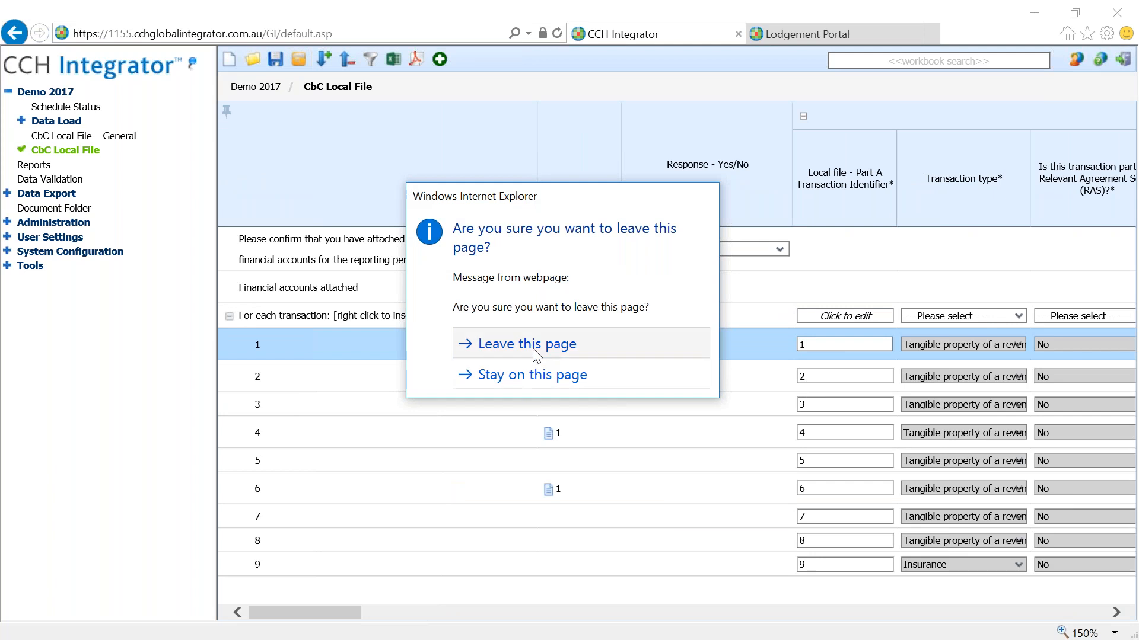
pyautogui.click(531, 347)
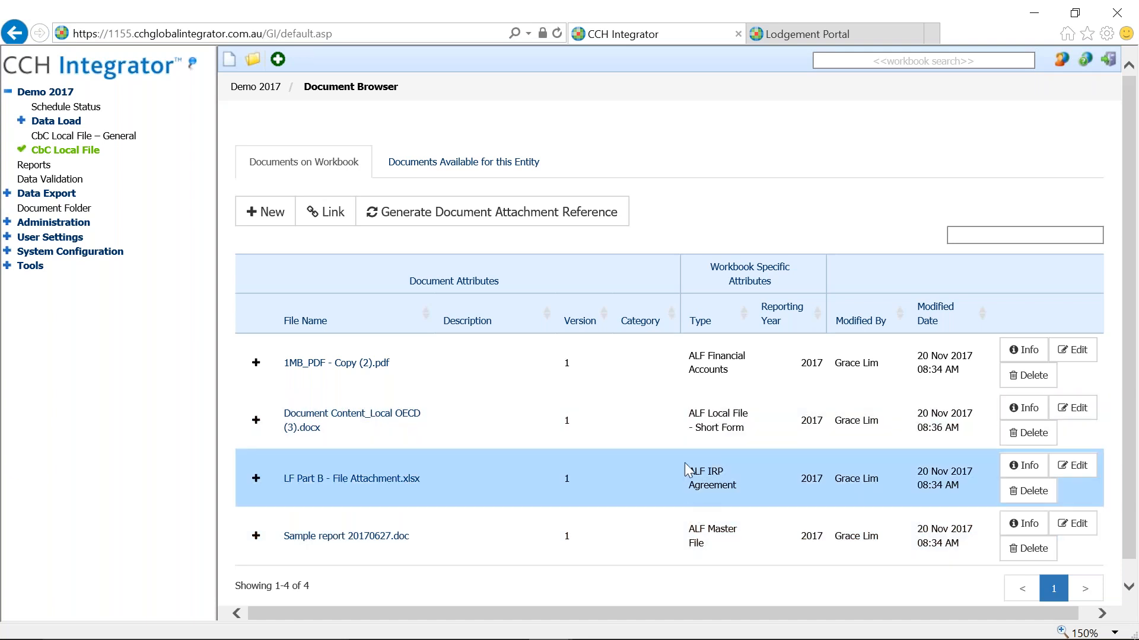
# - Start loading a new document, then cancel the file selection and close the Load Document window
pyautogui.moveTo(1126, 326); pyautogui.dragTo(1129, 351)
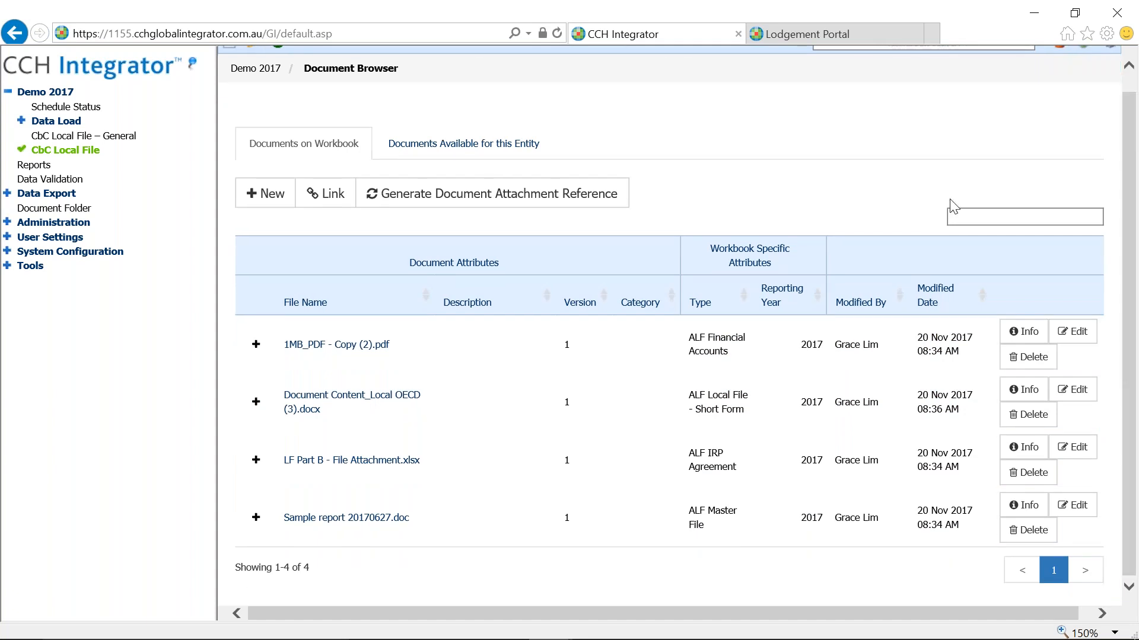
pyautogui.moveTo(1132, 306); pyautogui.dragTo(1132, 297)
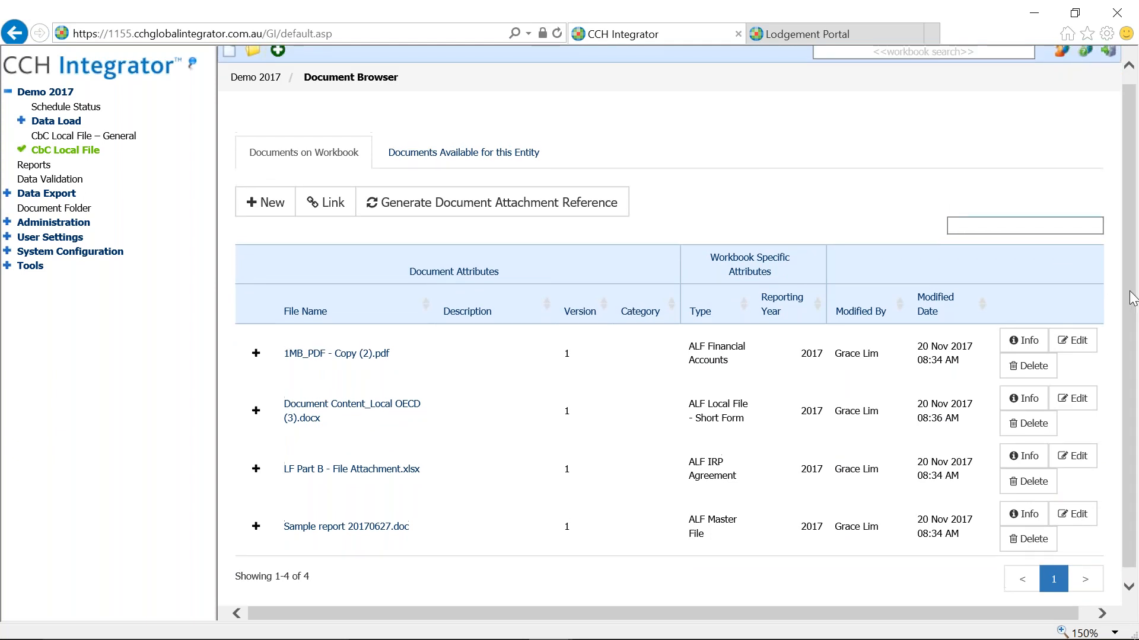
pyautogui.click(267, 203)
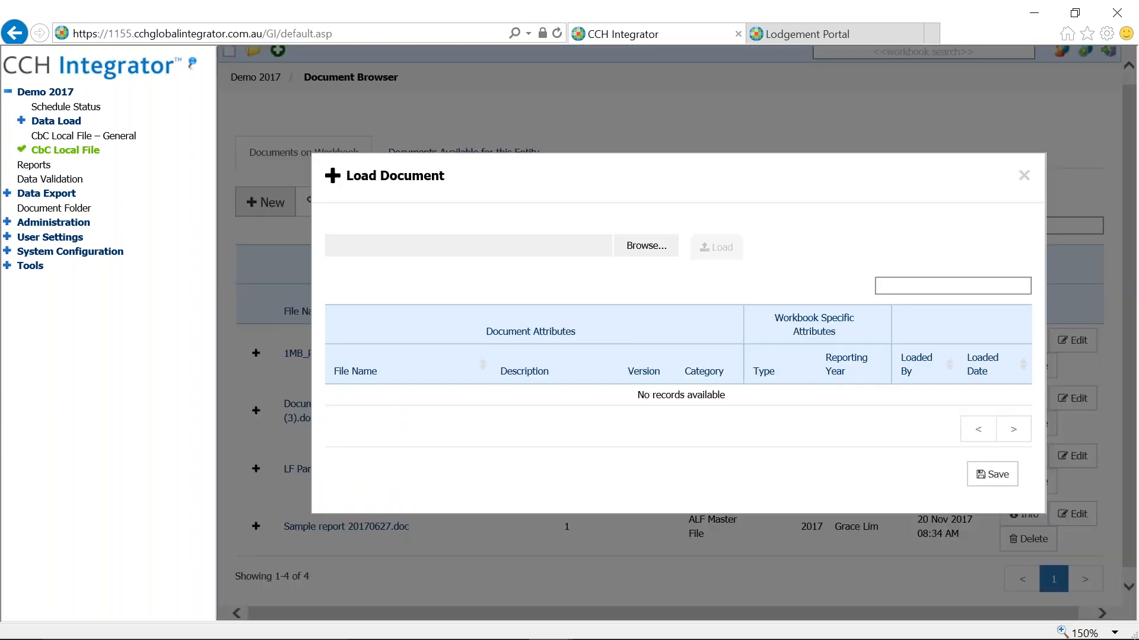
pyautogui.click(644, 259)
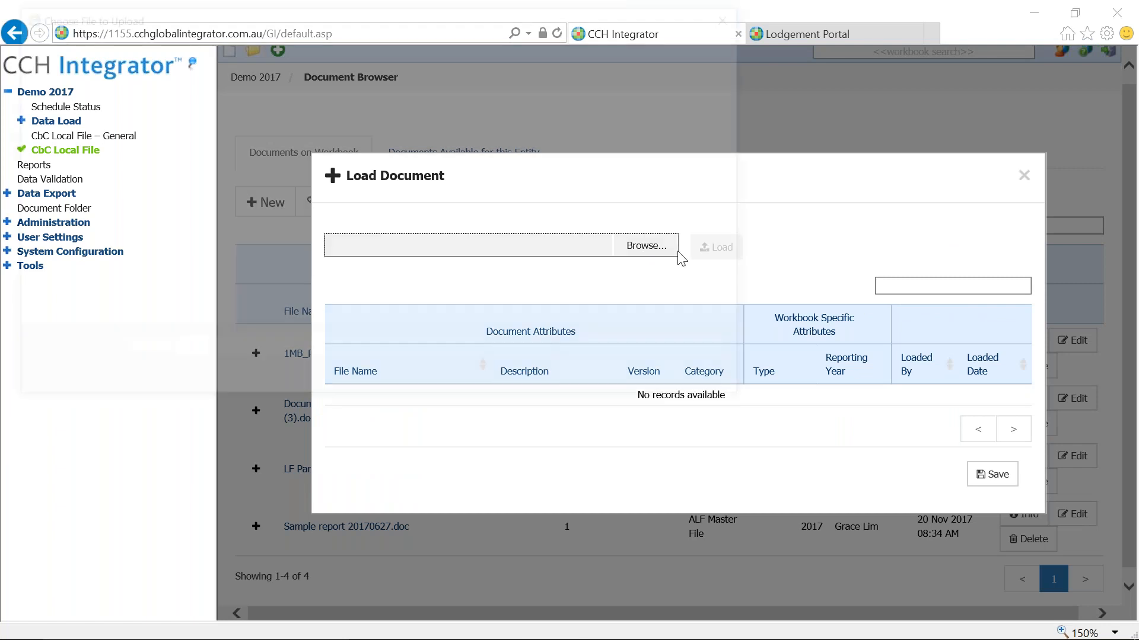
pyautogui.click(738, 18)
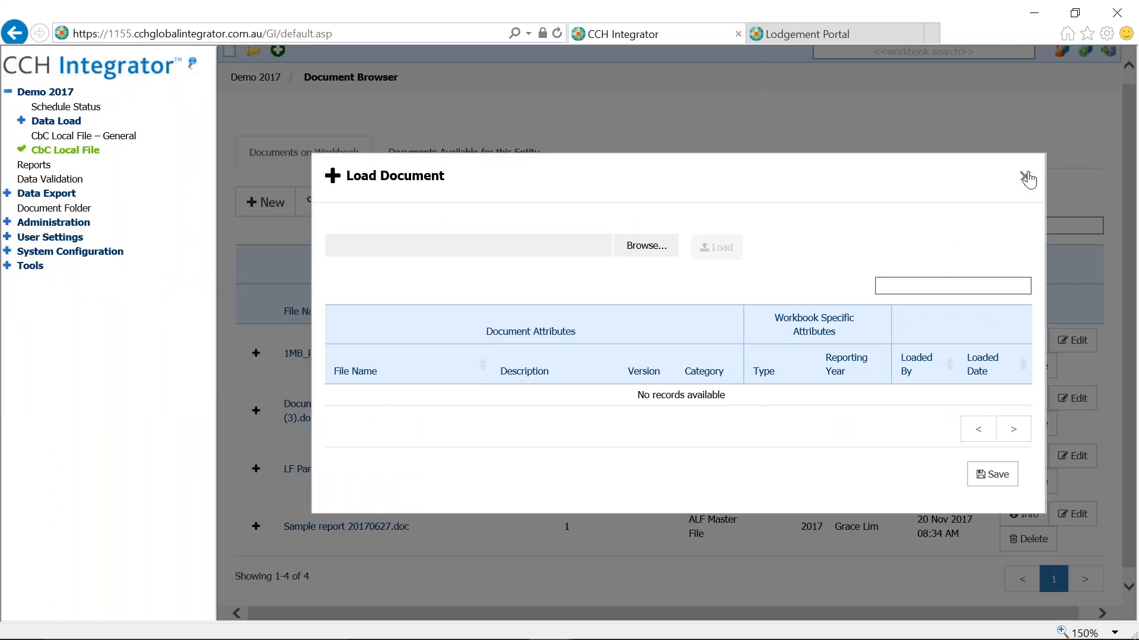
pyautogui.click(1024, 176)
# - Set 1MB_PDF - Copy (2).pdf to type ALF Financial Accounts, reporting year 2017, and save
pyautogui.click(1072, 341)
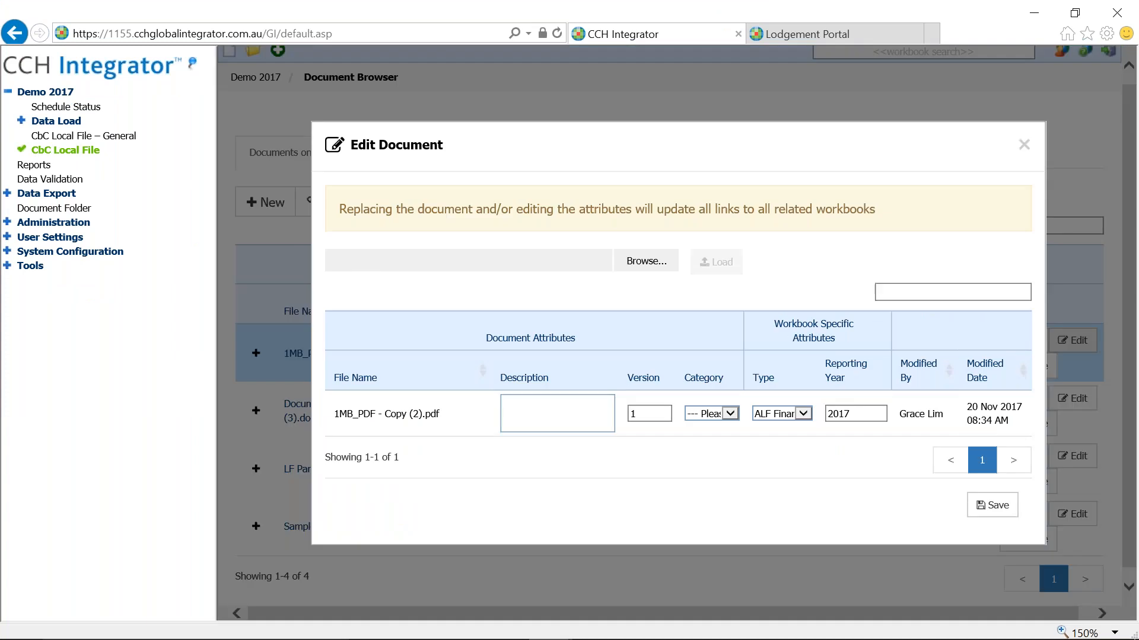
pyautogui.click(799, 415)
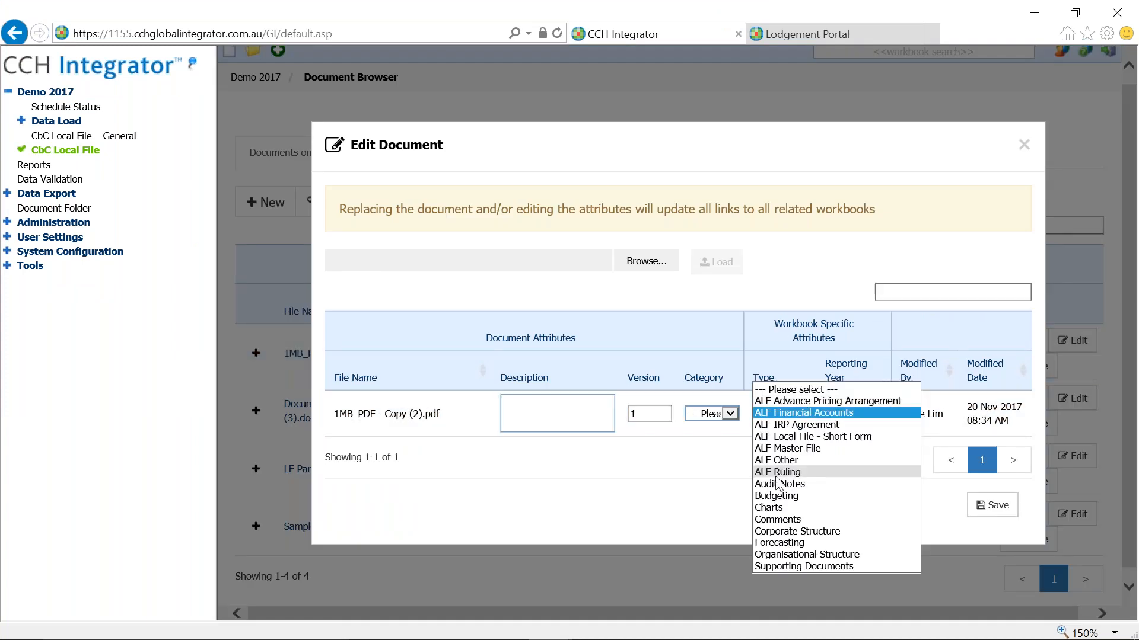
pyautogui.click(712, 477)
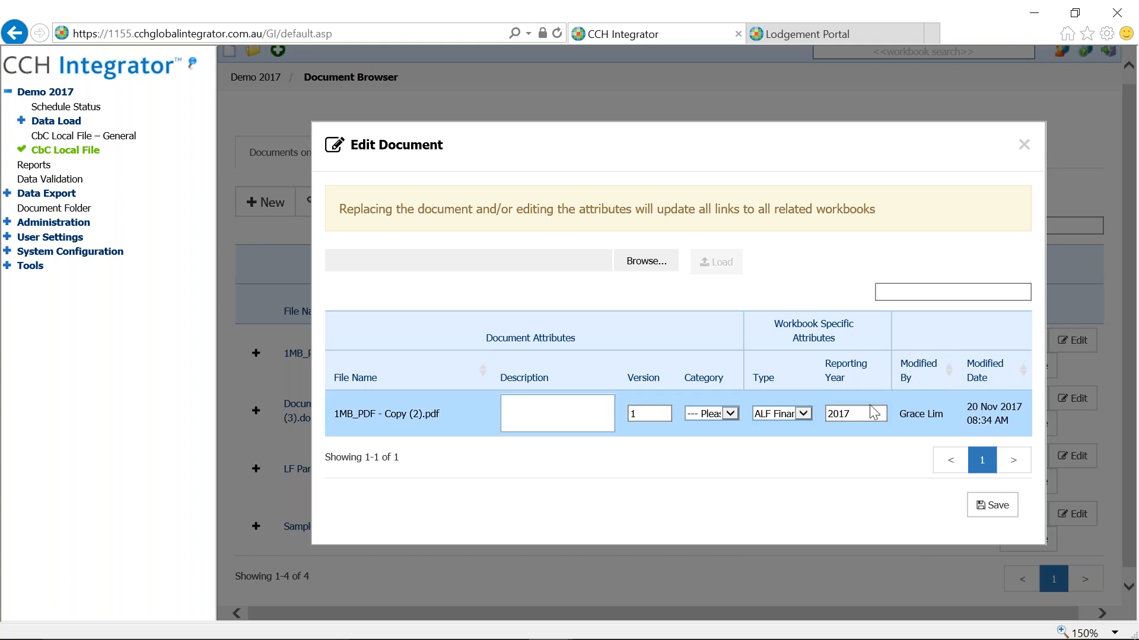
pyautogui.moveTo(863, 413); pyautogui.dragTo(829, 413)
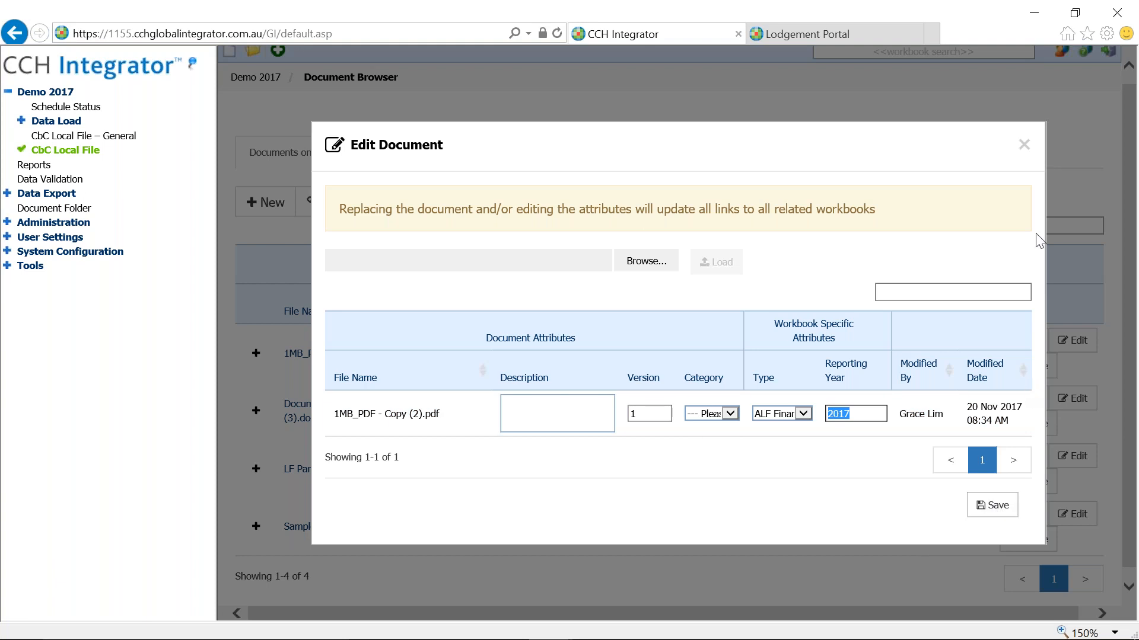
pyautogui.click(1024, 145)
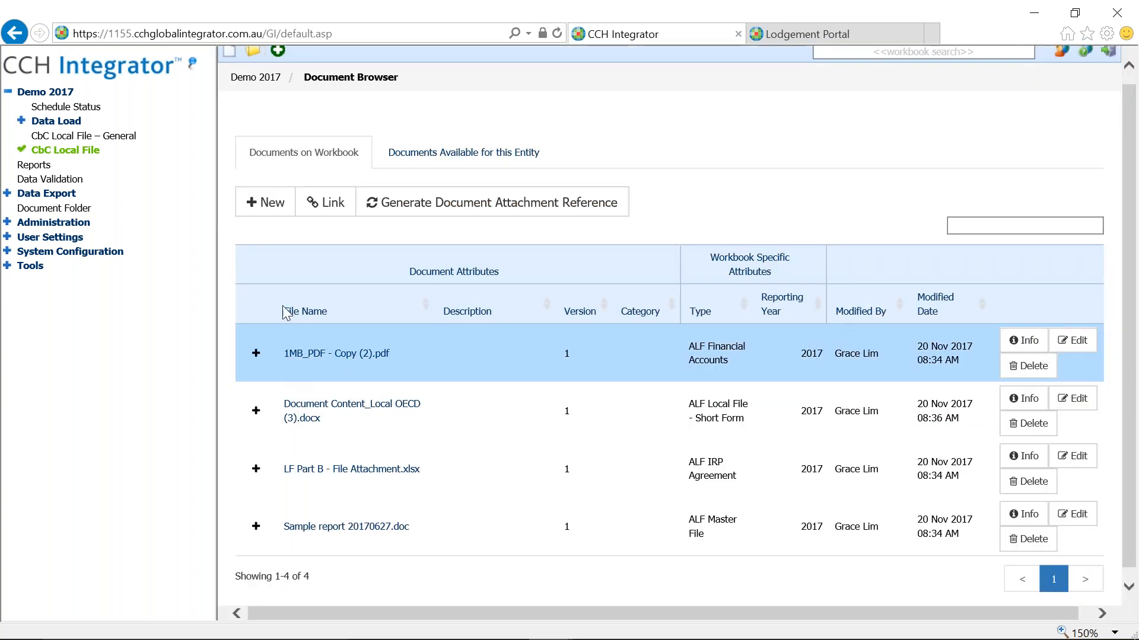
# - Target the CbC Local File workbook, link 1MB_PDF to transactions 3 and 5, and save
pyautogui.click(328, 204)
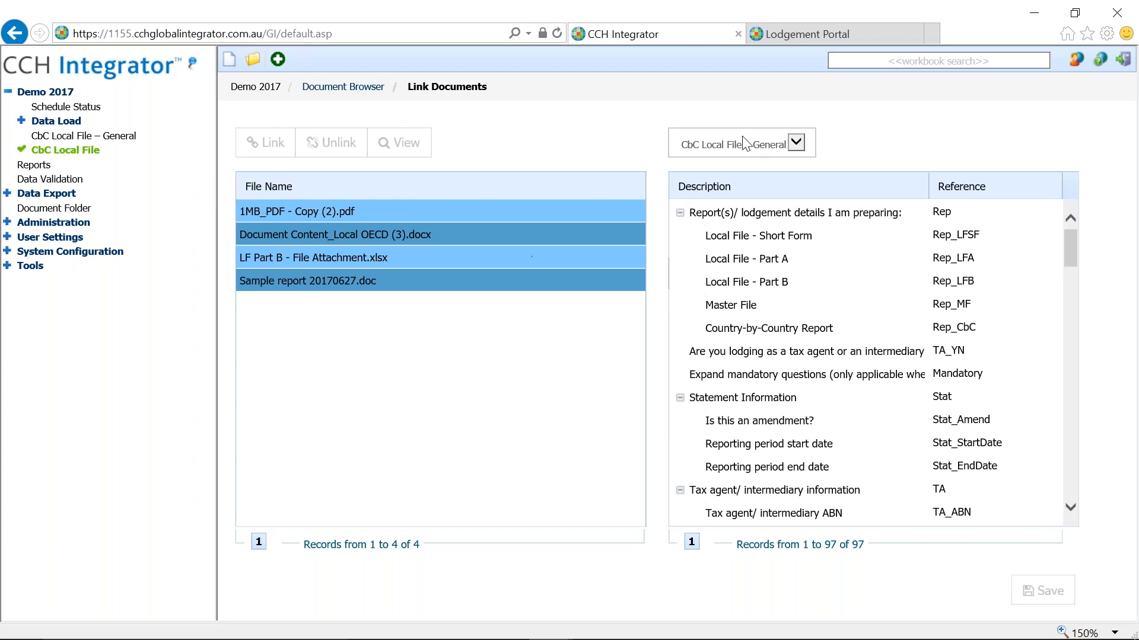
pyautogui.click(795, 143)
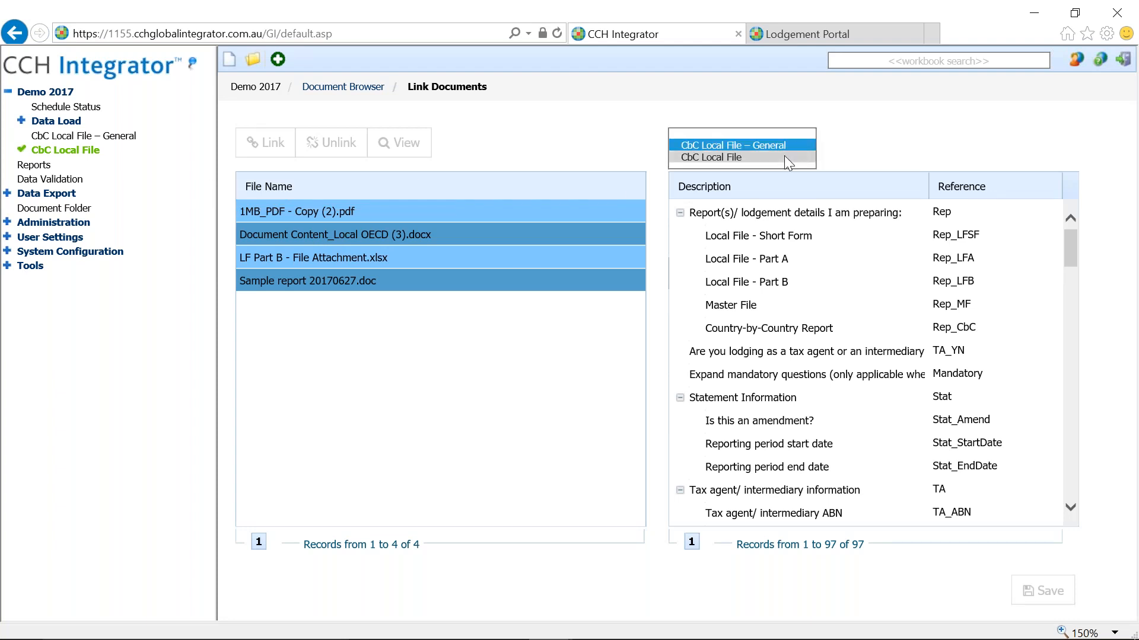
pyautogui.click(784, 156)
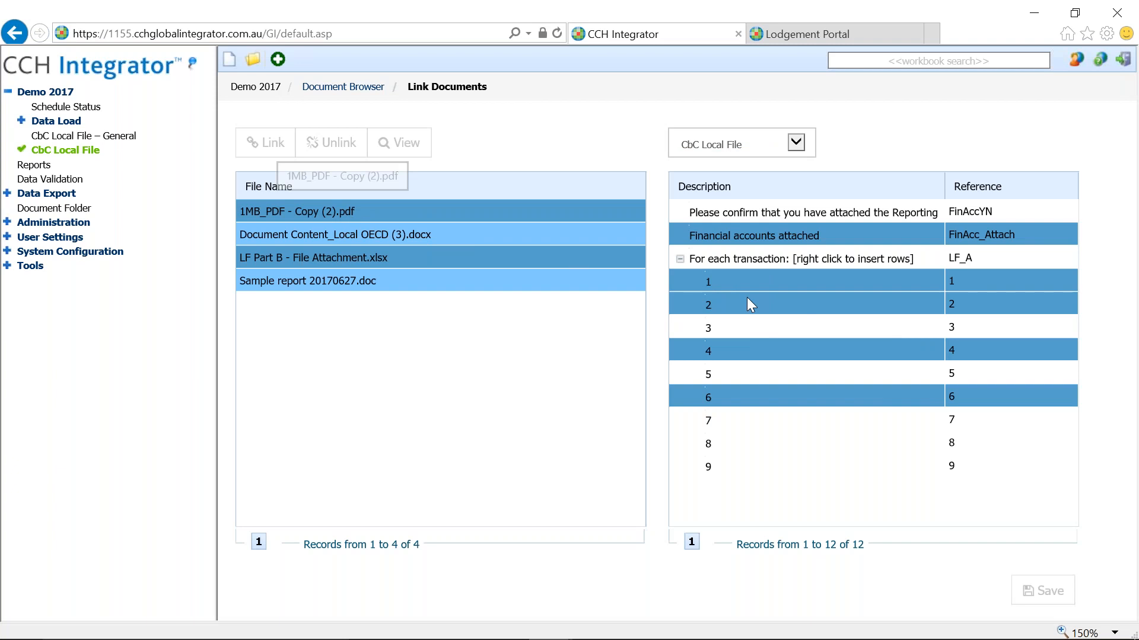
pyautogui.click(378, 211)
pyautogui.click(751, 328)
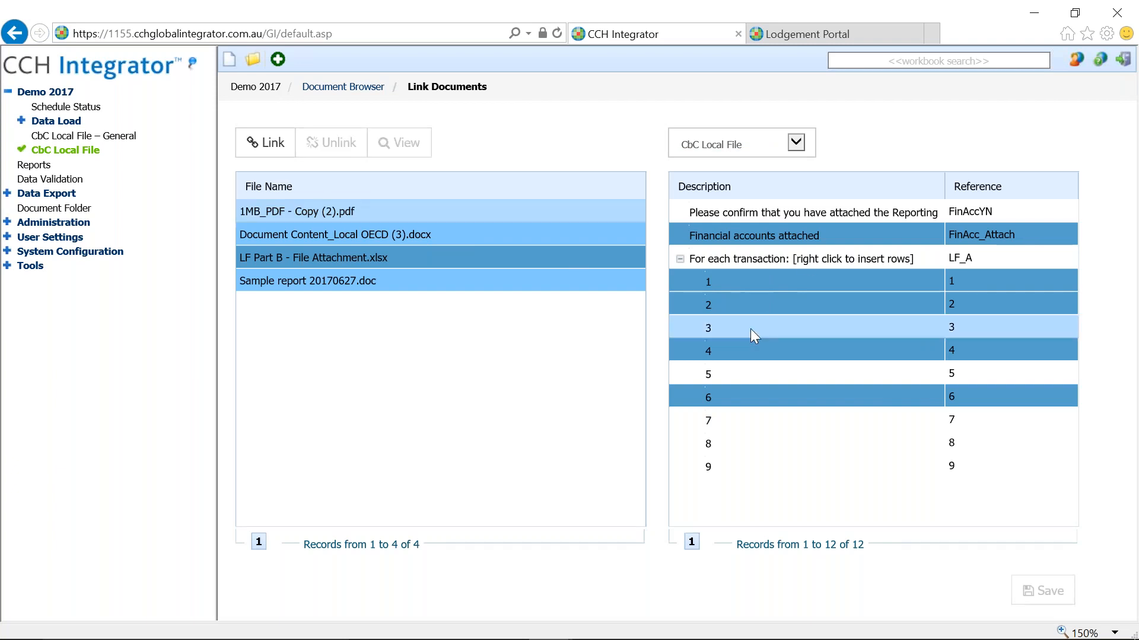
pyautogui.keyDown('ctrl'); pyautogui.click(763, 373); pyautogui.keyUp('ctrl')
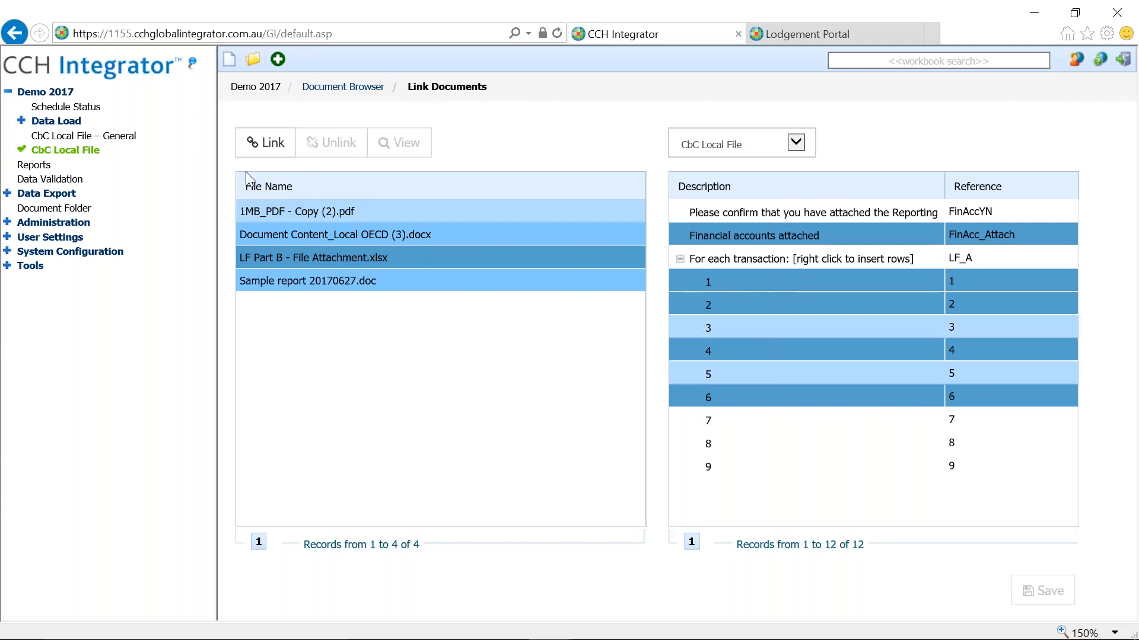
pyautogui.click(267, 143)
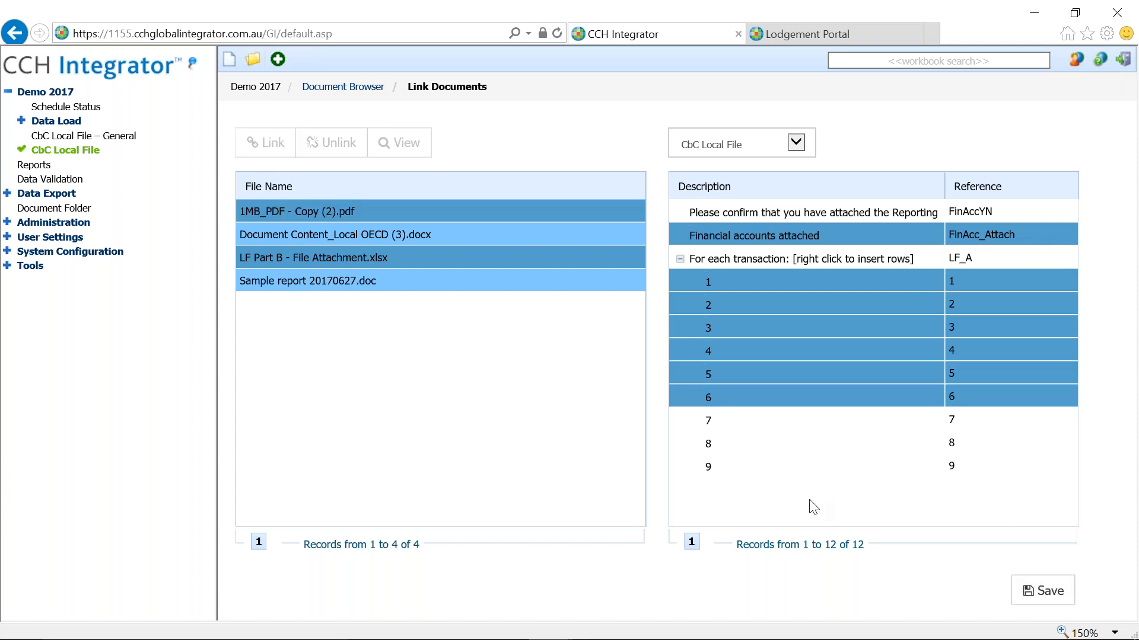
pyautogui.click(1051, 592)
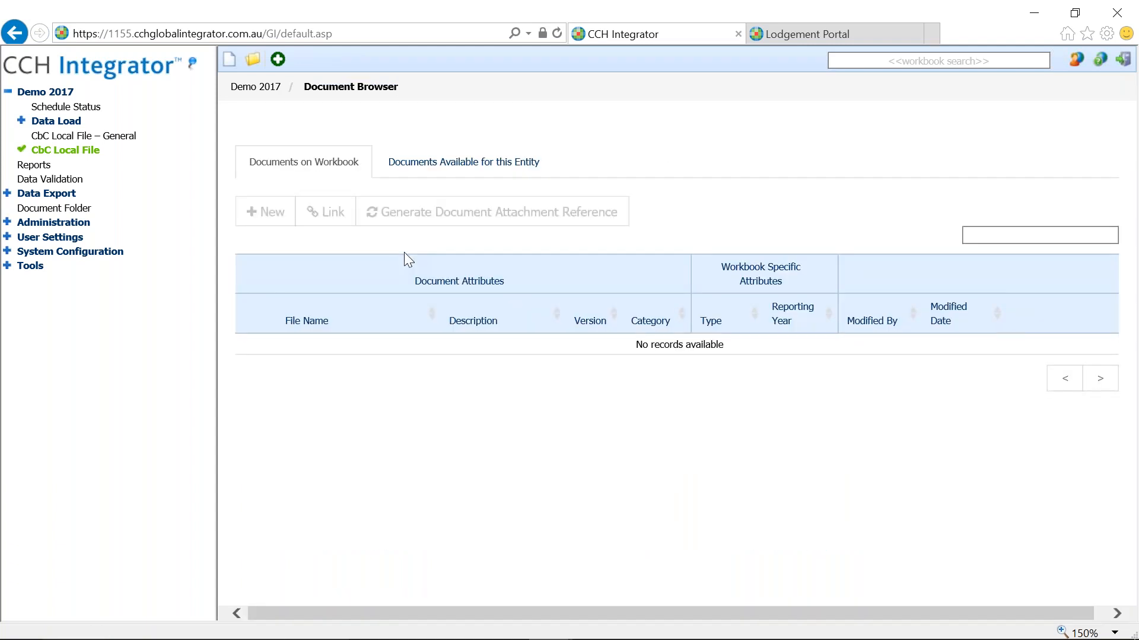
# - Generate document attachment references, then open the CbC Local File workbook
pyautogui.click(511, 219)
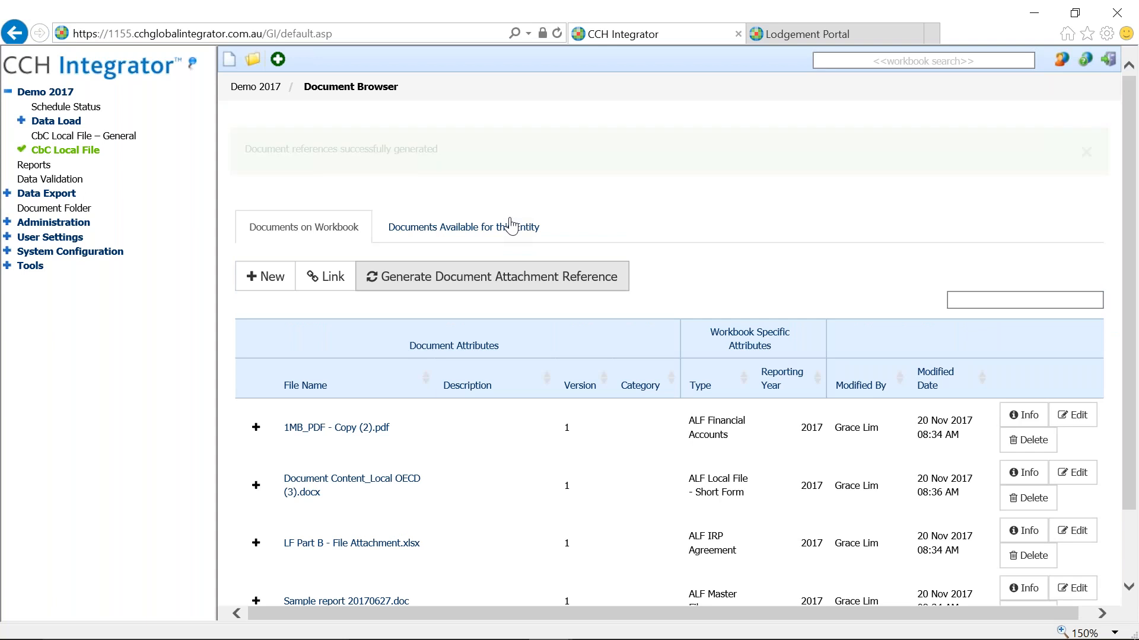
pyautogui.click(87, 153)
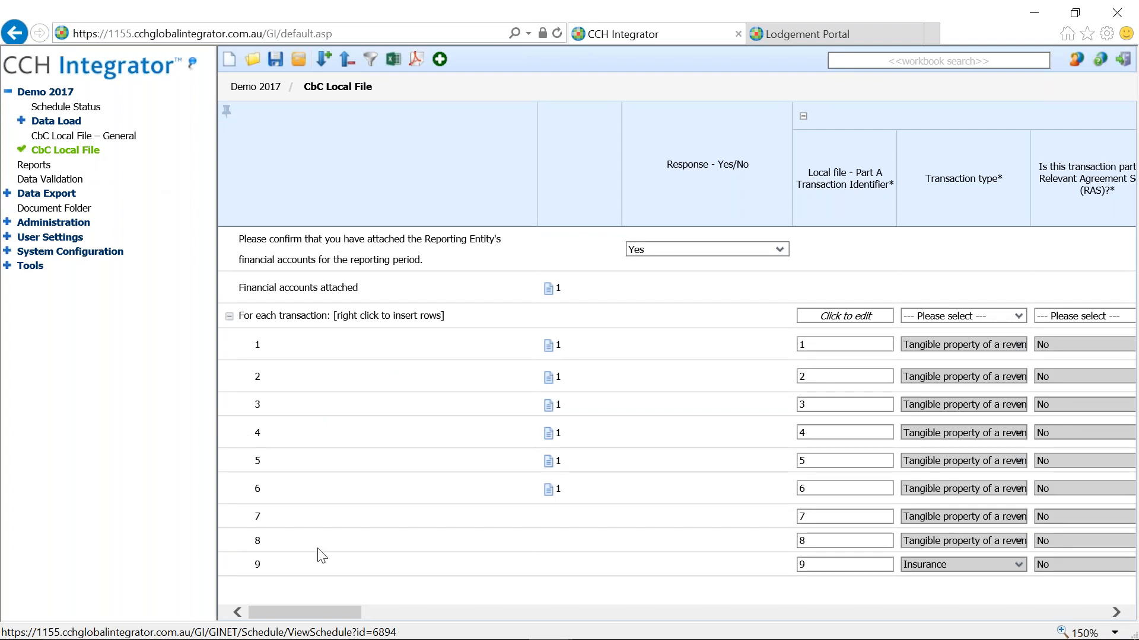
# - Widen Attachments (Agreements) and Title of the agreement columns to show 2017_LFPBI_1_O_LF Part B names in full
pyautogui.moveTo(329, 609); pyautogui.dragTo(884, 623)
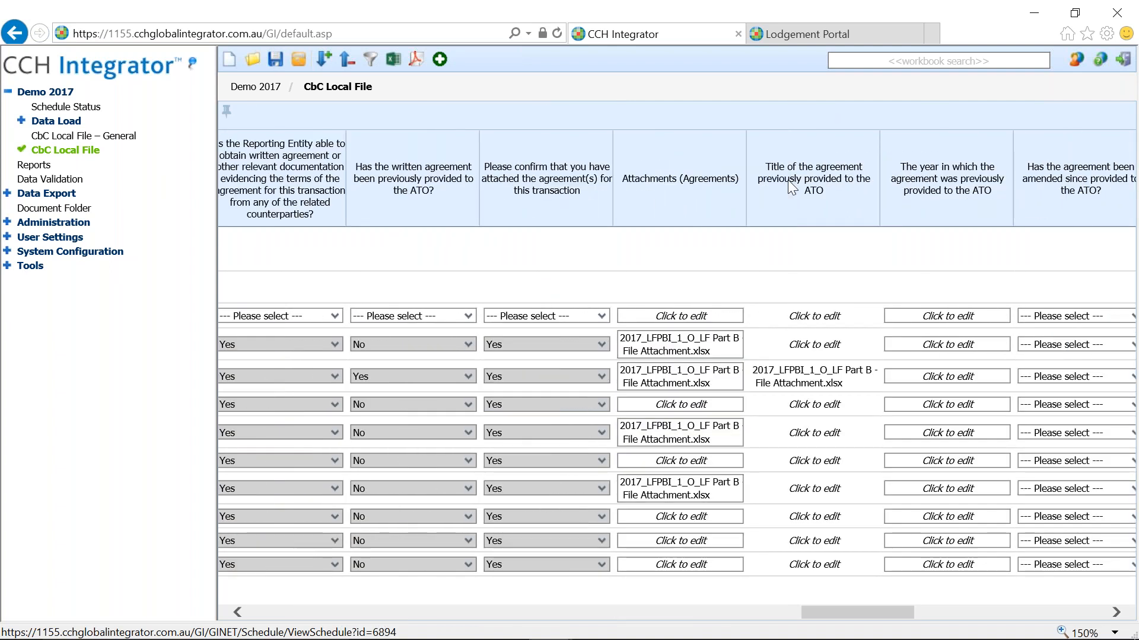
pyautogui.moveTo(746, 157); pyautogui.dragTo(854, 157)
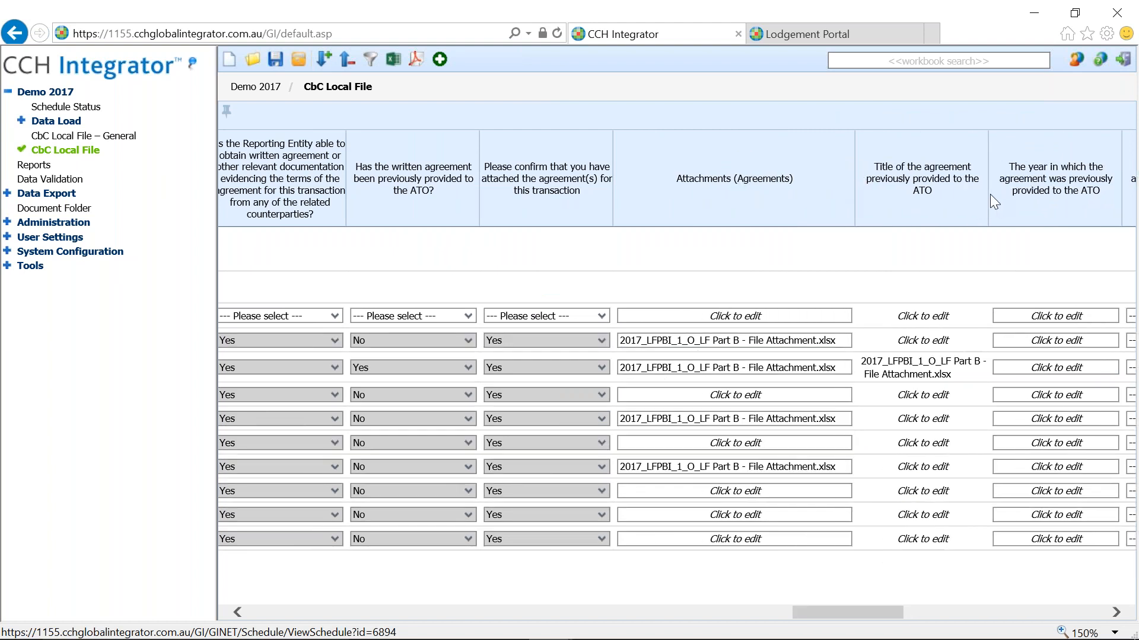
pyautogui.moveTo(1040, 207); pyautogui.dragTo(1087, 212)
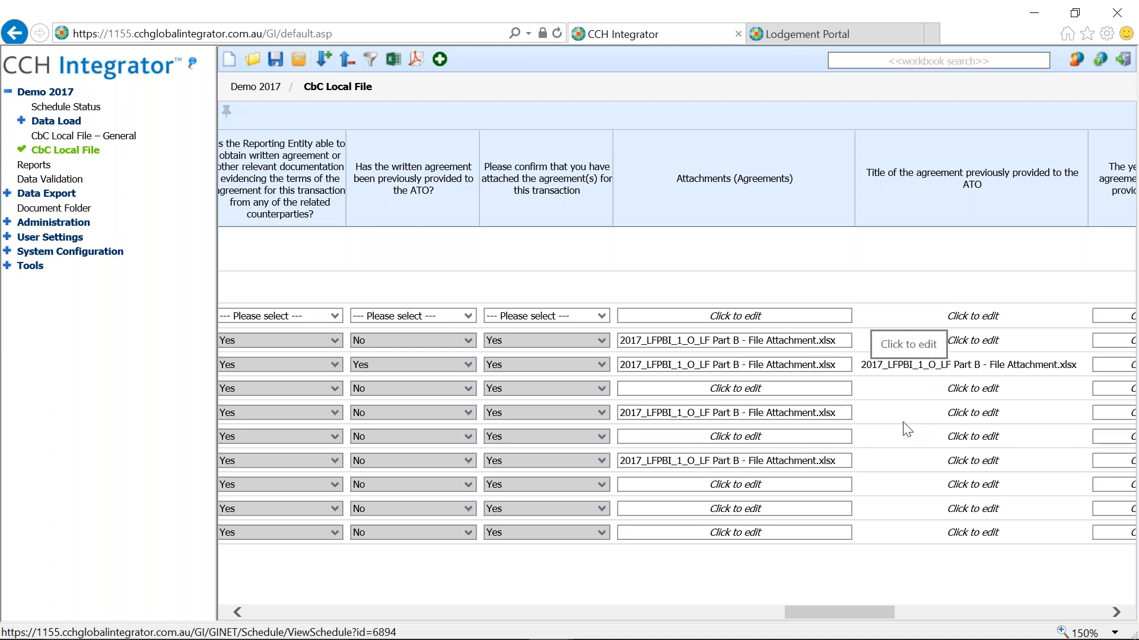
pyautogui.moveTo(852, 613); pyautogui.dragTo(868, 614)
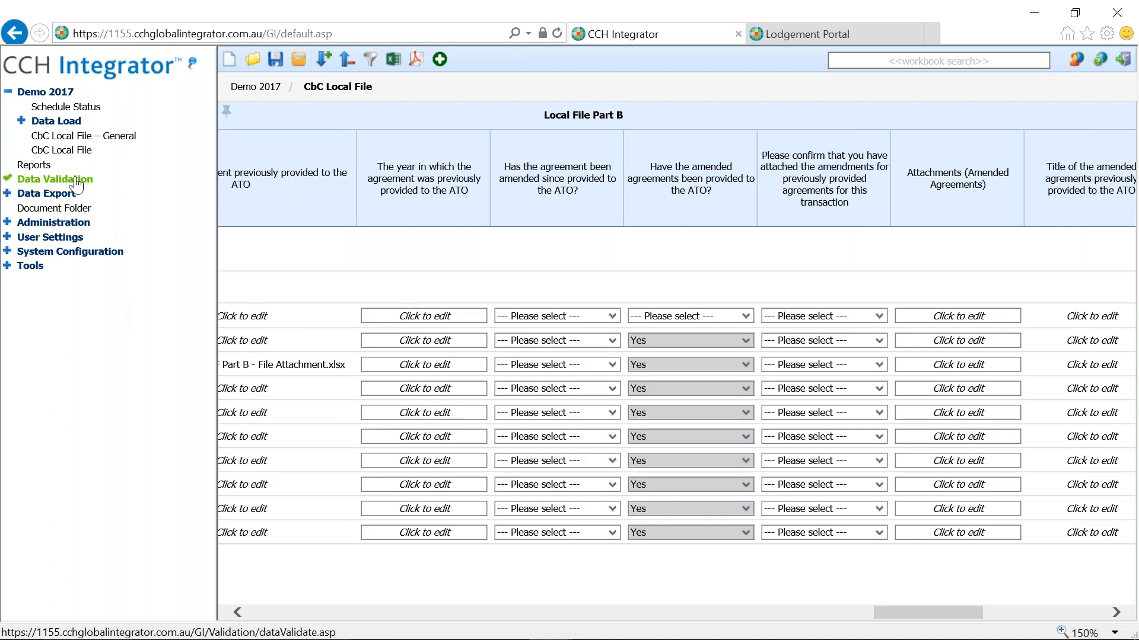
# - Show the Data Validation page, then the Lodgement Portal's My Lodgements list with job 2609 pending
pyautogui.click(76, 180)
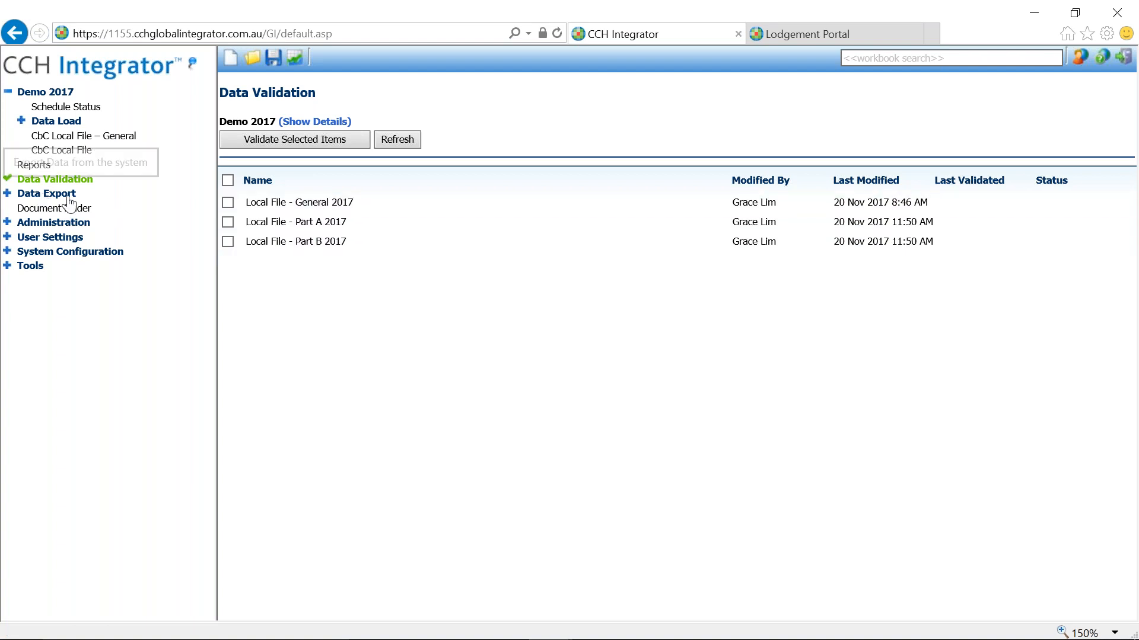
pyautogui.click(803, 39)
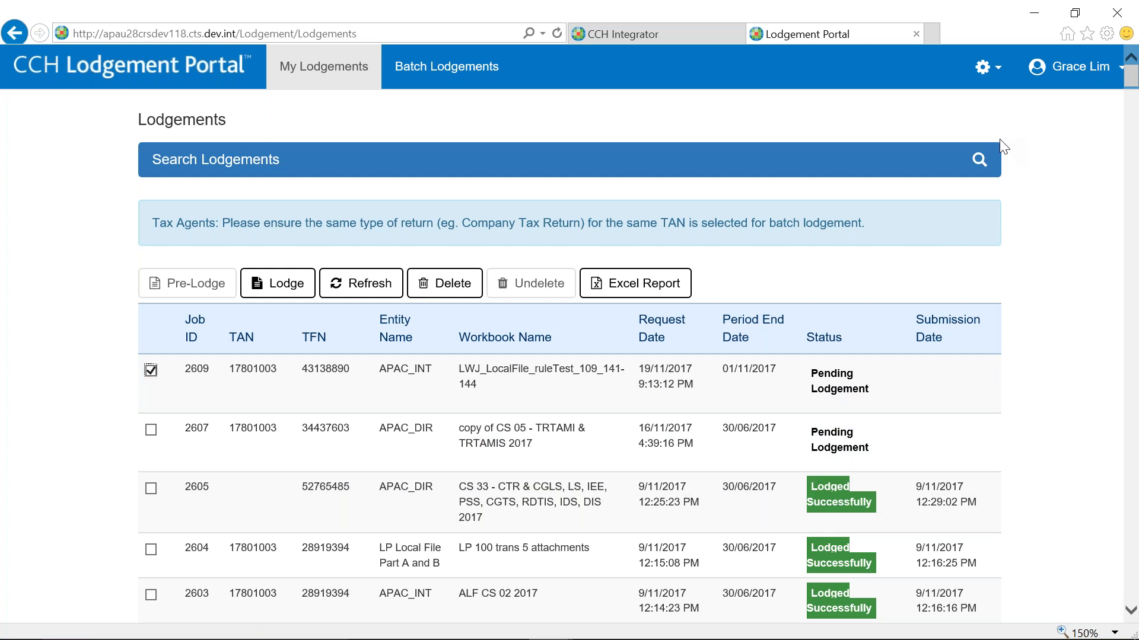
# - Return to CCH Integrator's Data Validation page listing the three unvalidated Local File 2017 workbooks
pyautogui.click(674, 34)
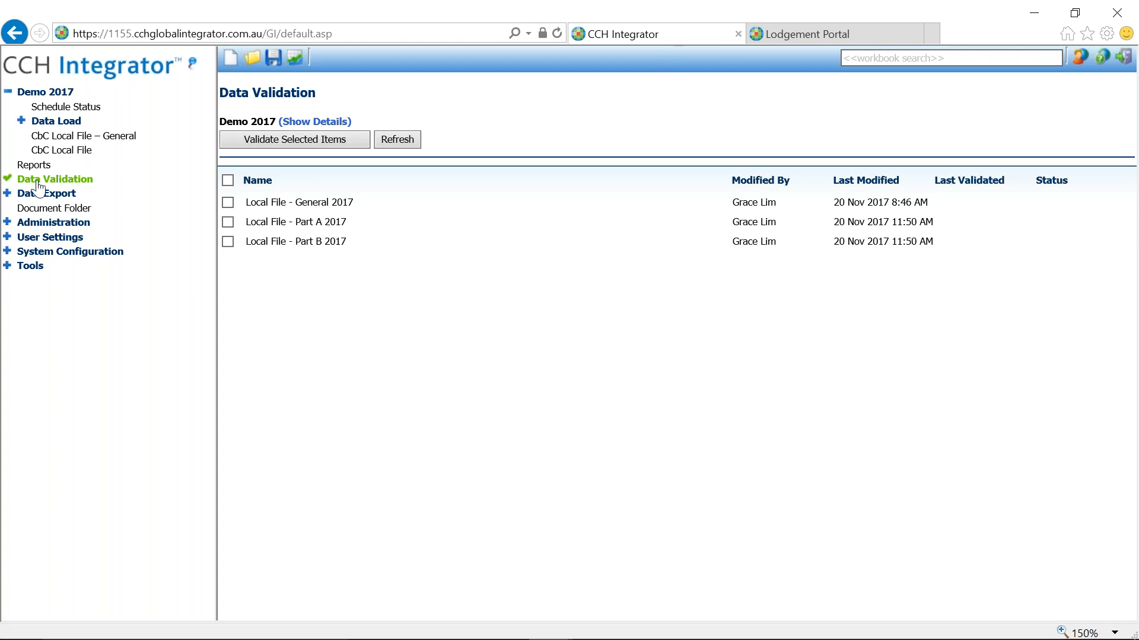
pyautogui.moveTo(611, 638)
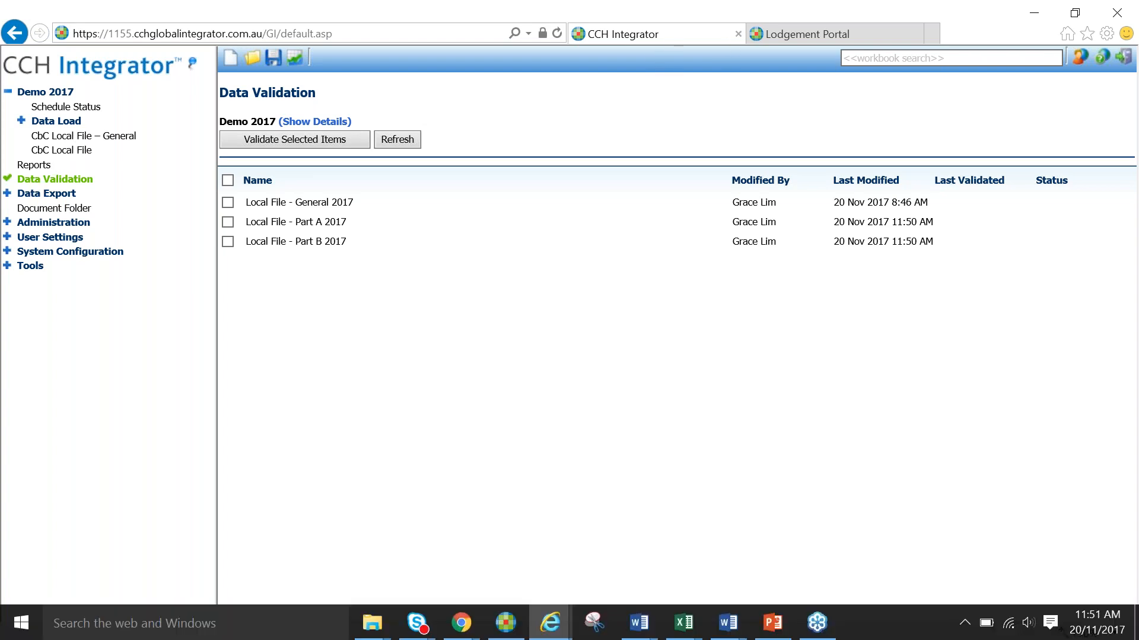
# - Run the webinar slide show from slide 7, Demonstration: Australian Local File, then advance to Key takeaways
pyautogui.click(771, 626)
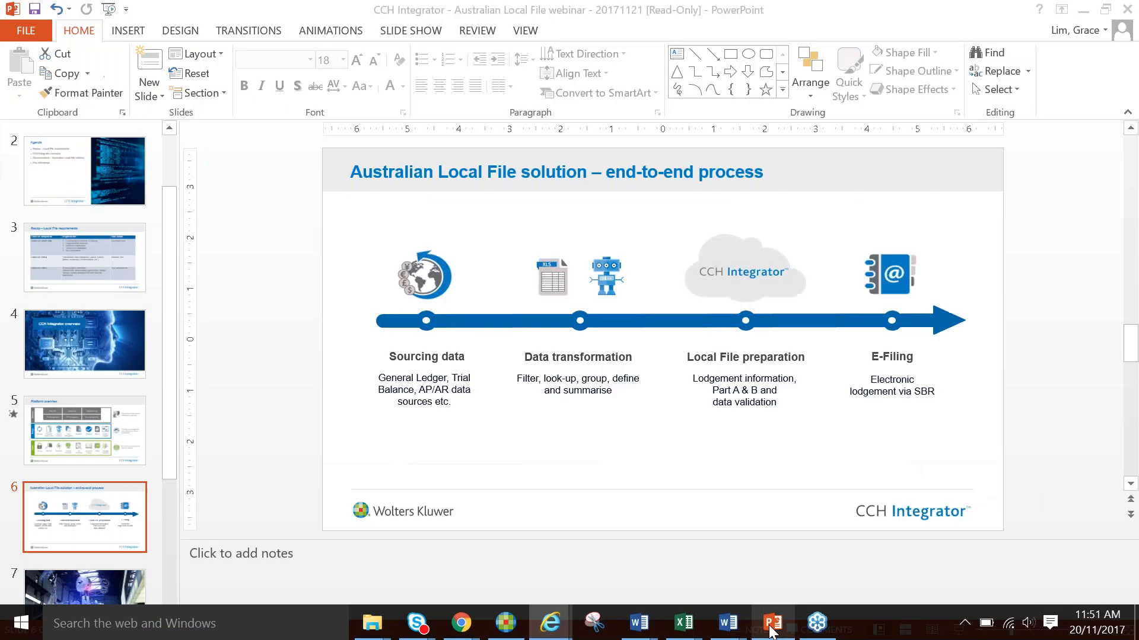
pyautogui.click(141, 616)
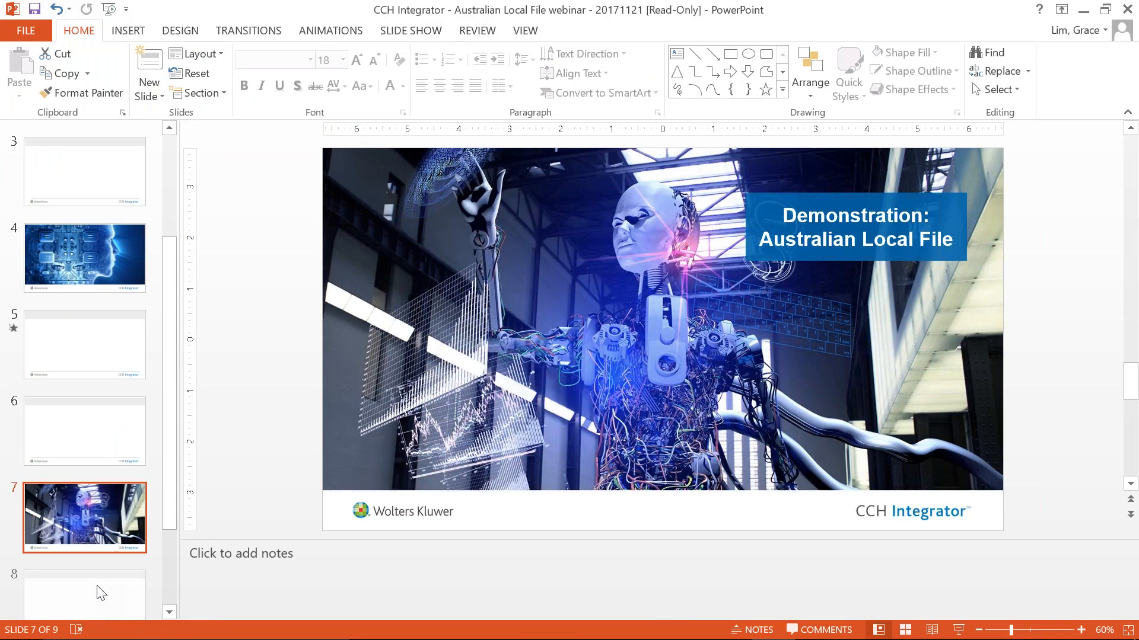
pyautogui.hotkey('shift', 'F5')
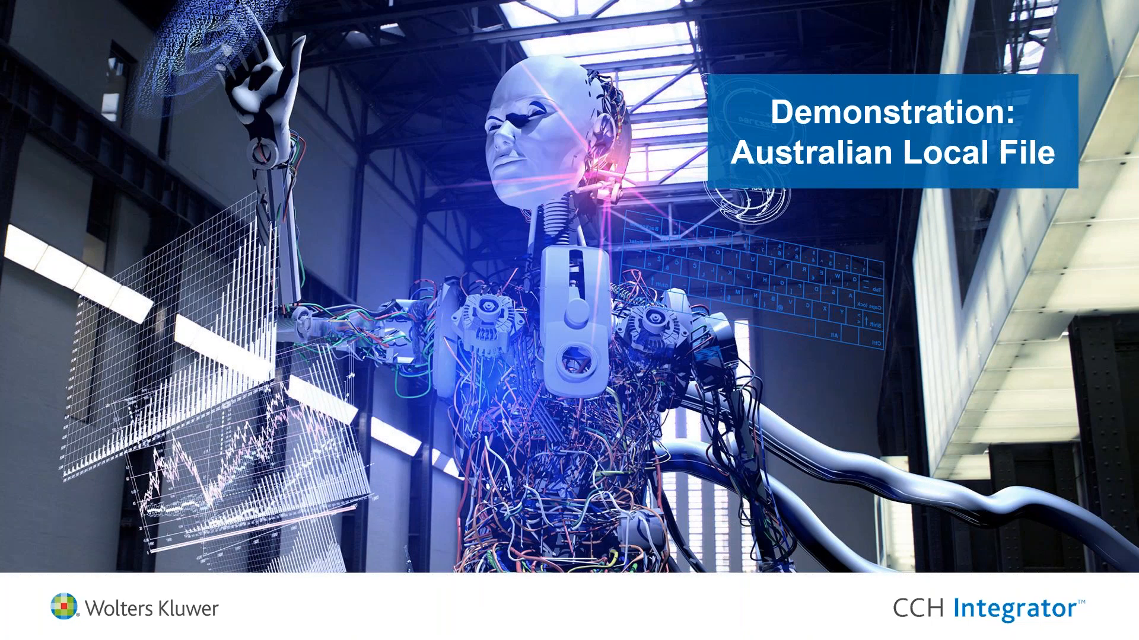
pyautogui.press('Right')
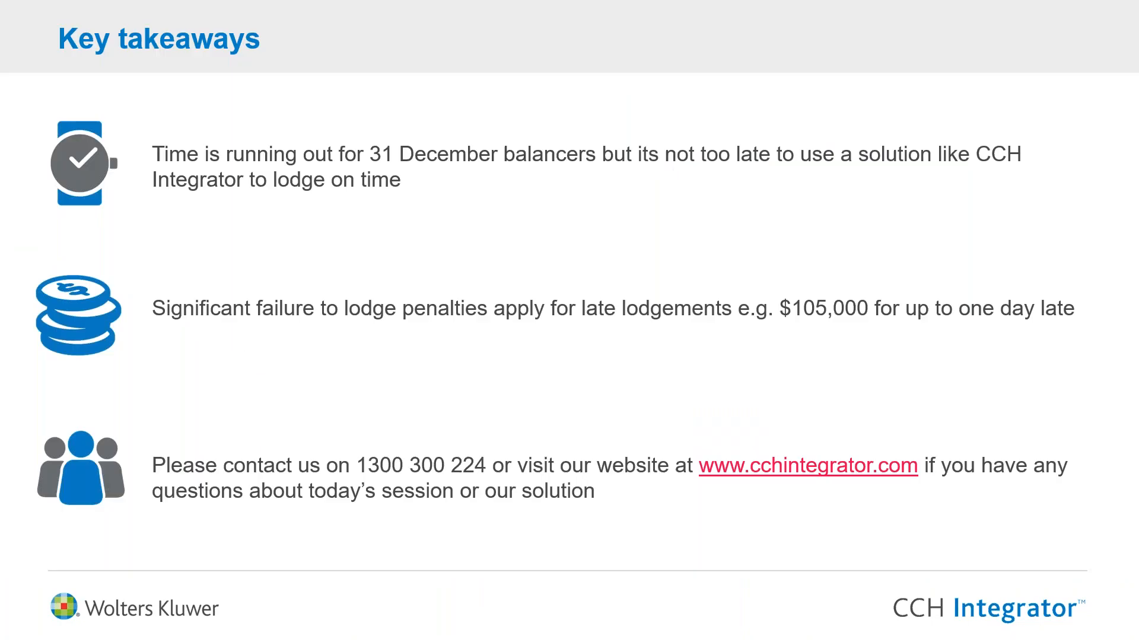